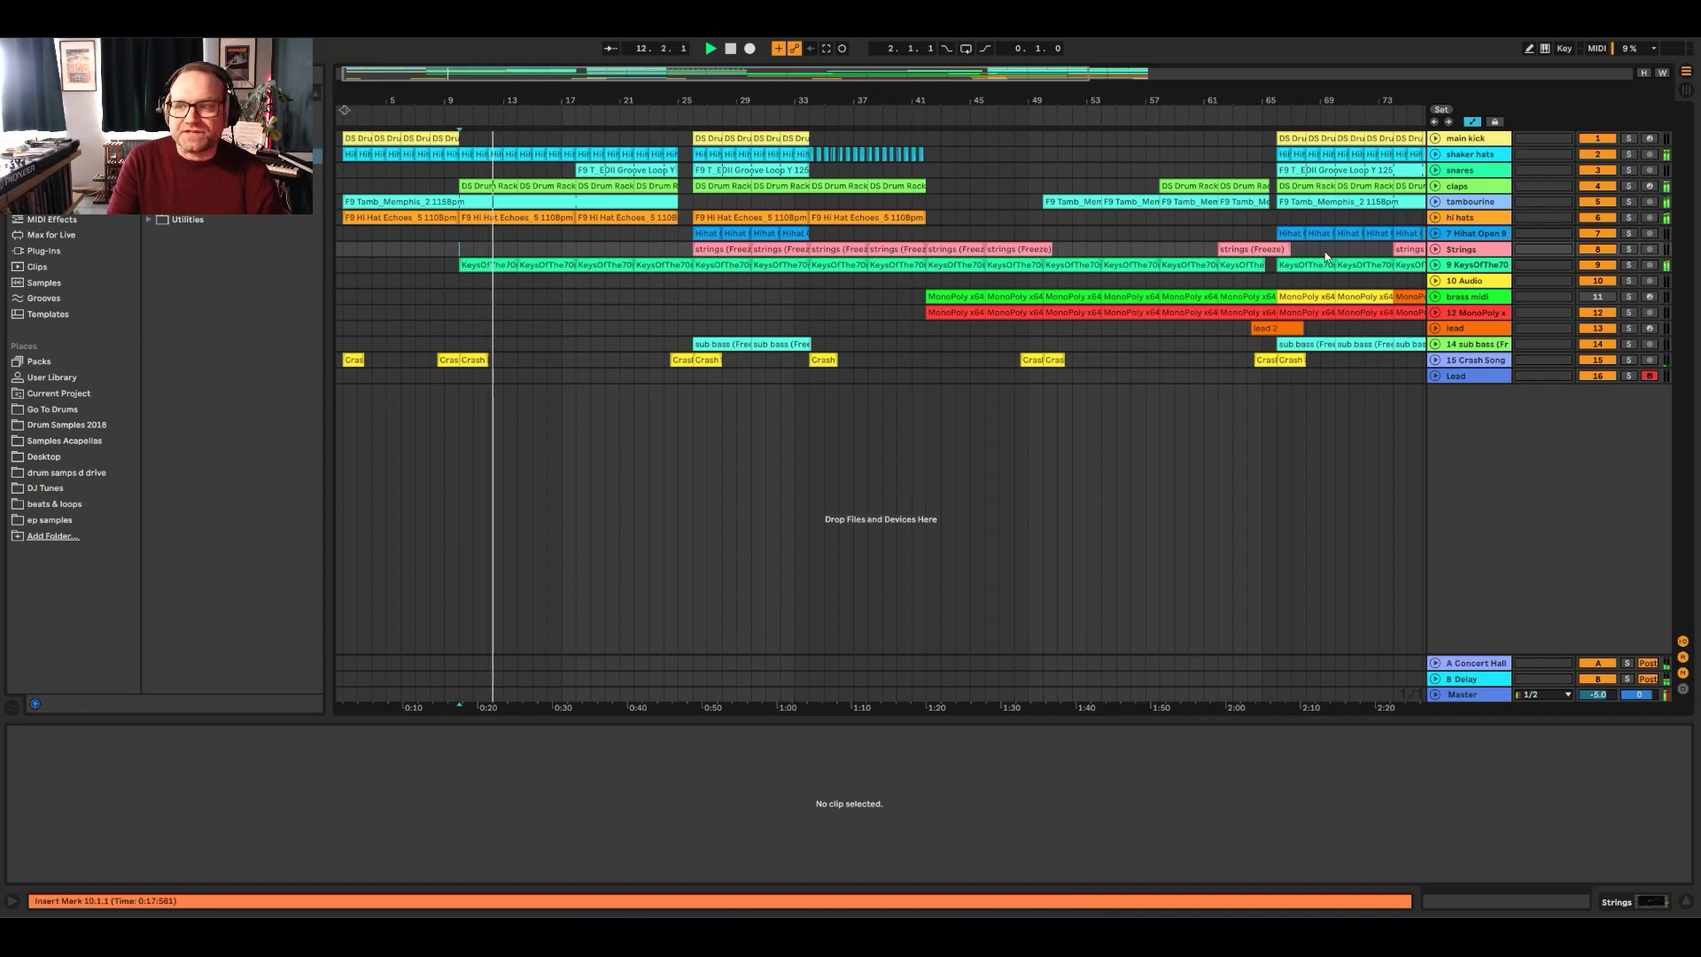
Step: Play back the arrangement from bar 24 and from bar 40
click(1435, 266)
click(1435, 267)
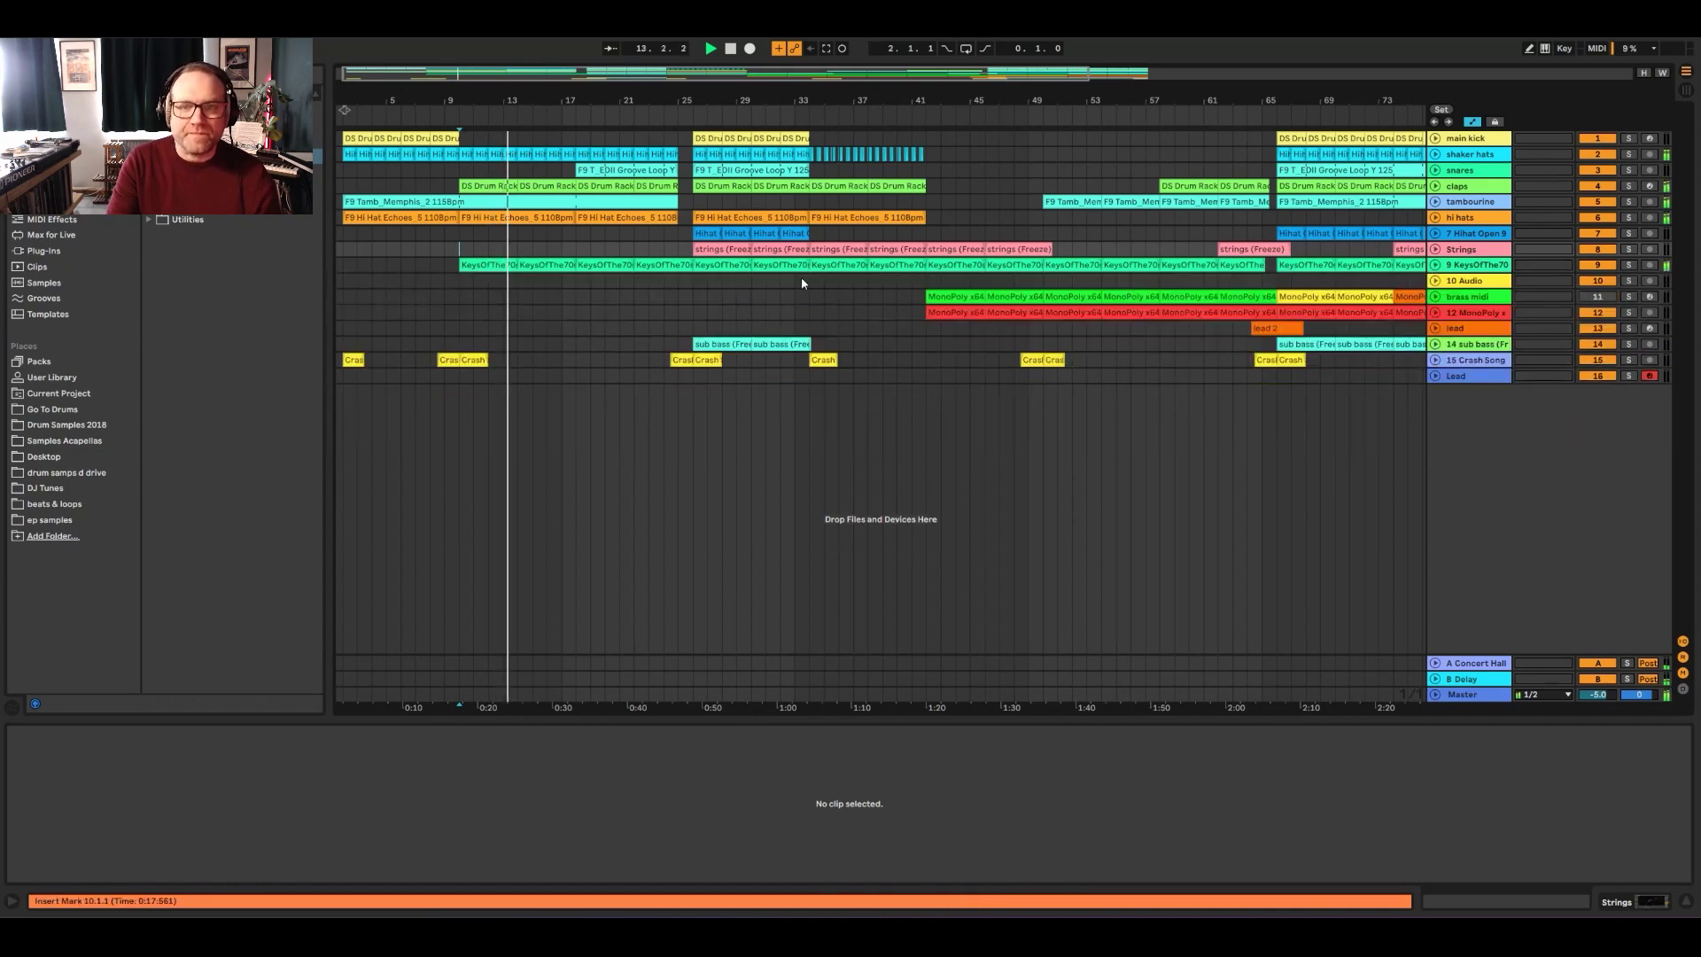
click(666, 299)
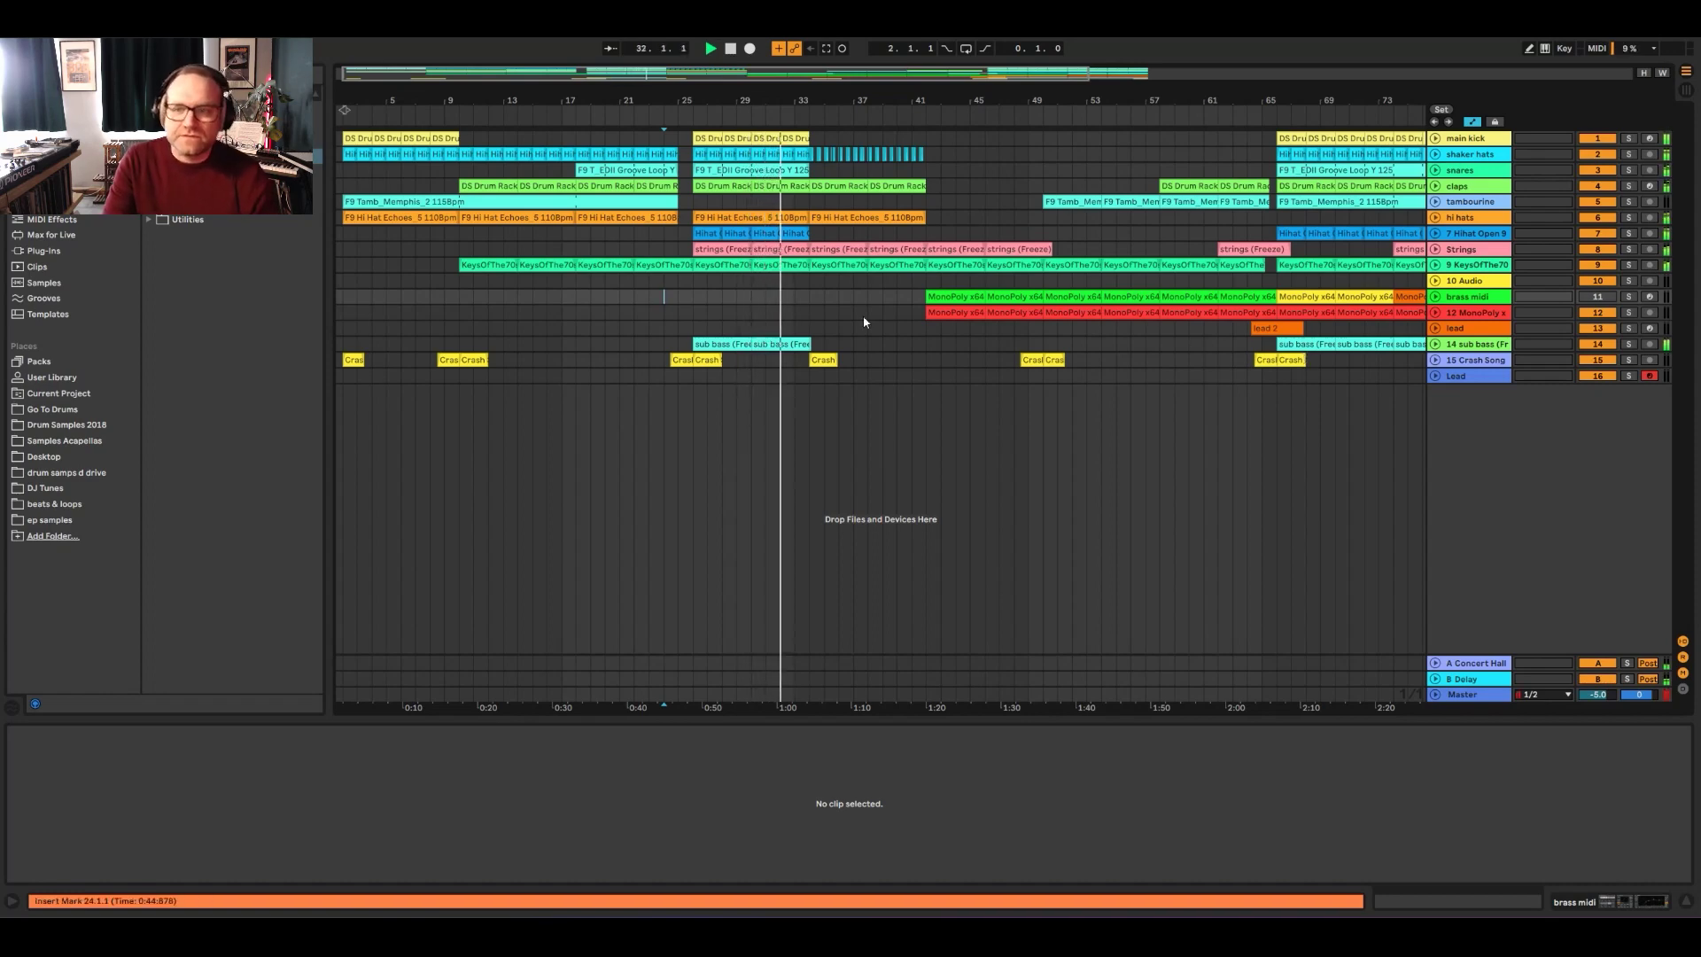
click(897, 294)
key(space)
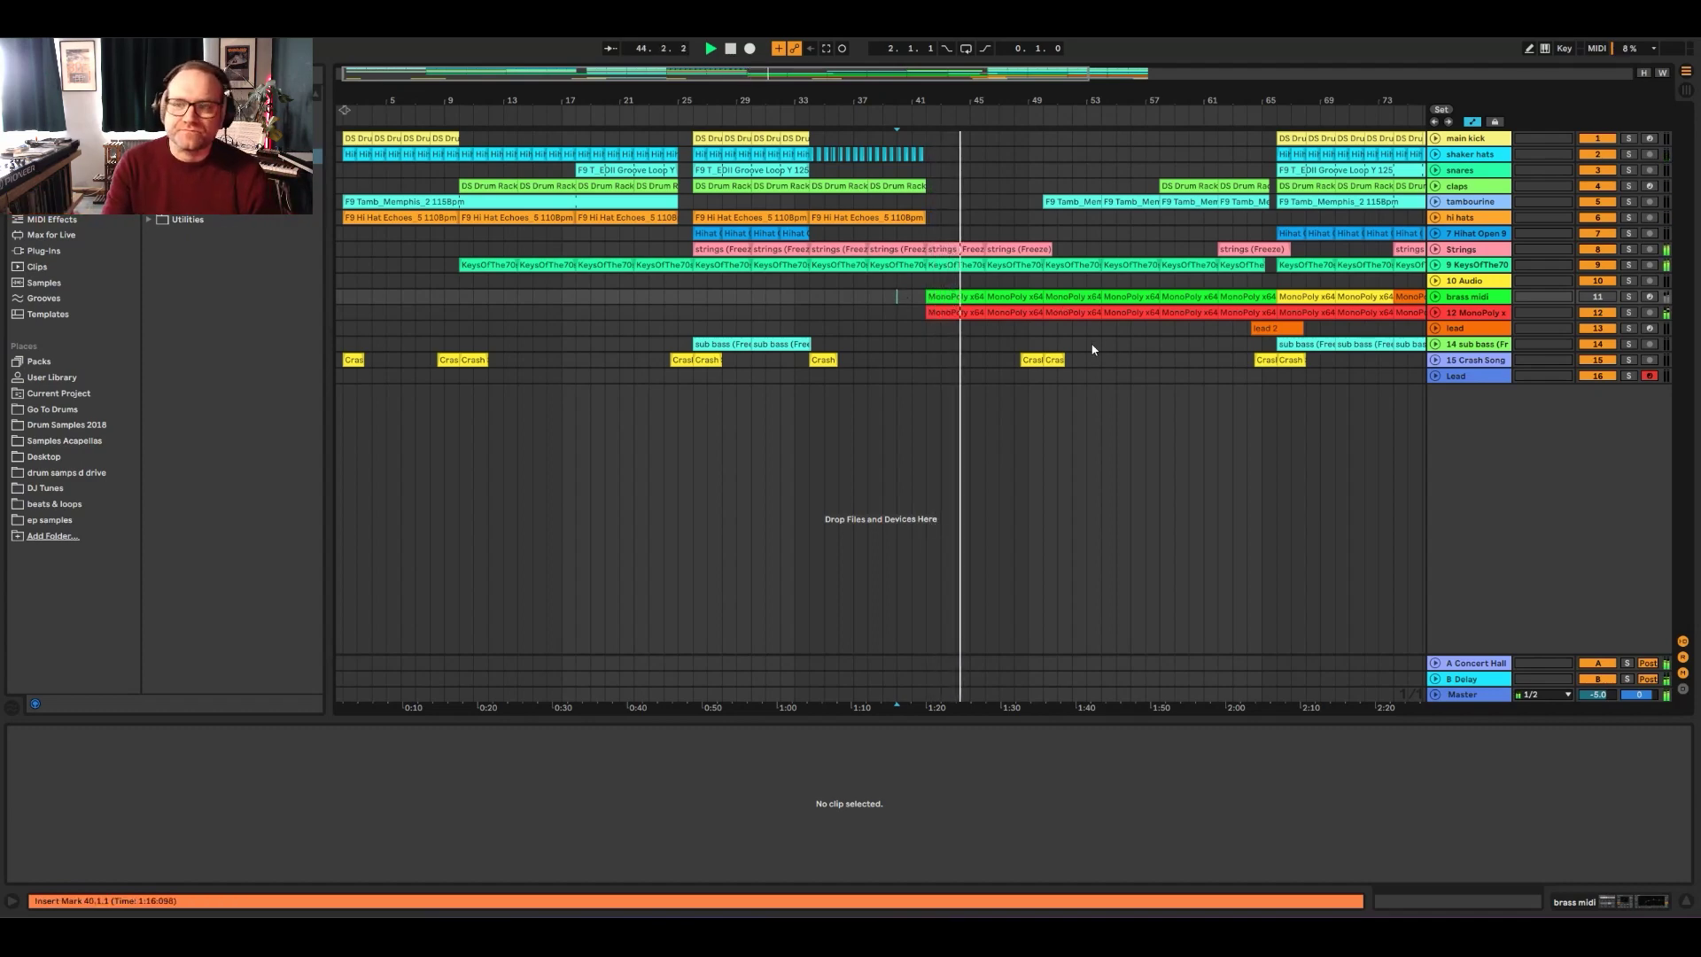
Step: Inspect the MonoPoly audio track's waveform and play the arrangement from bar 59 through to the final section
click(1437, 314)
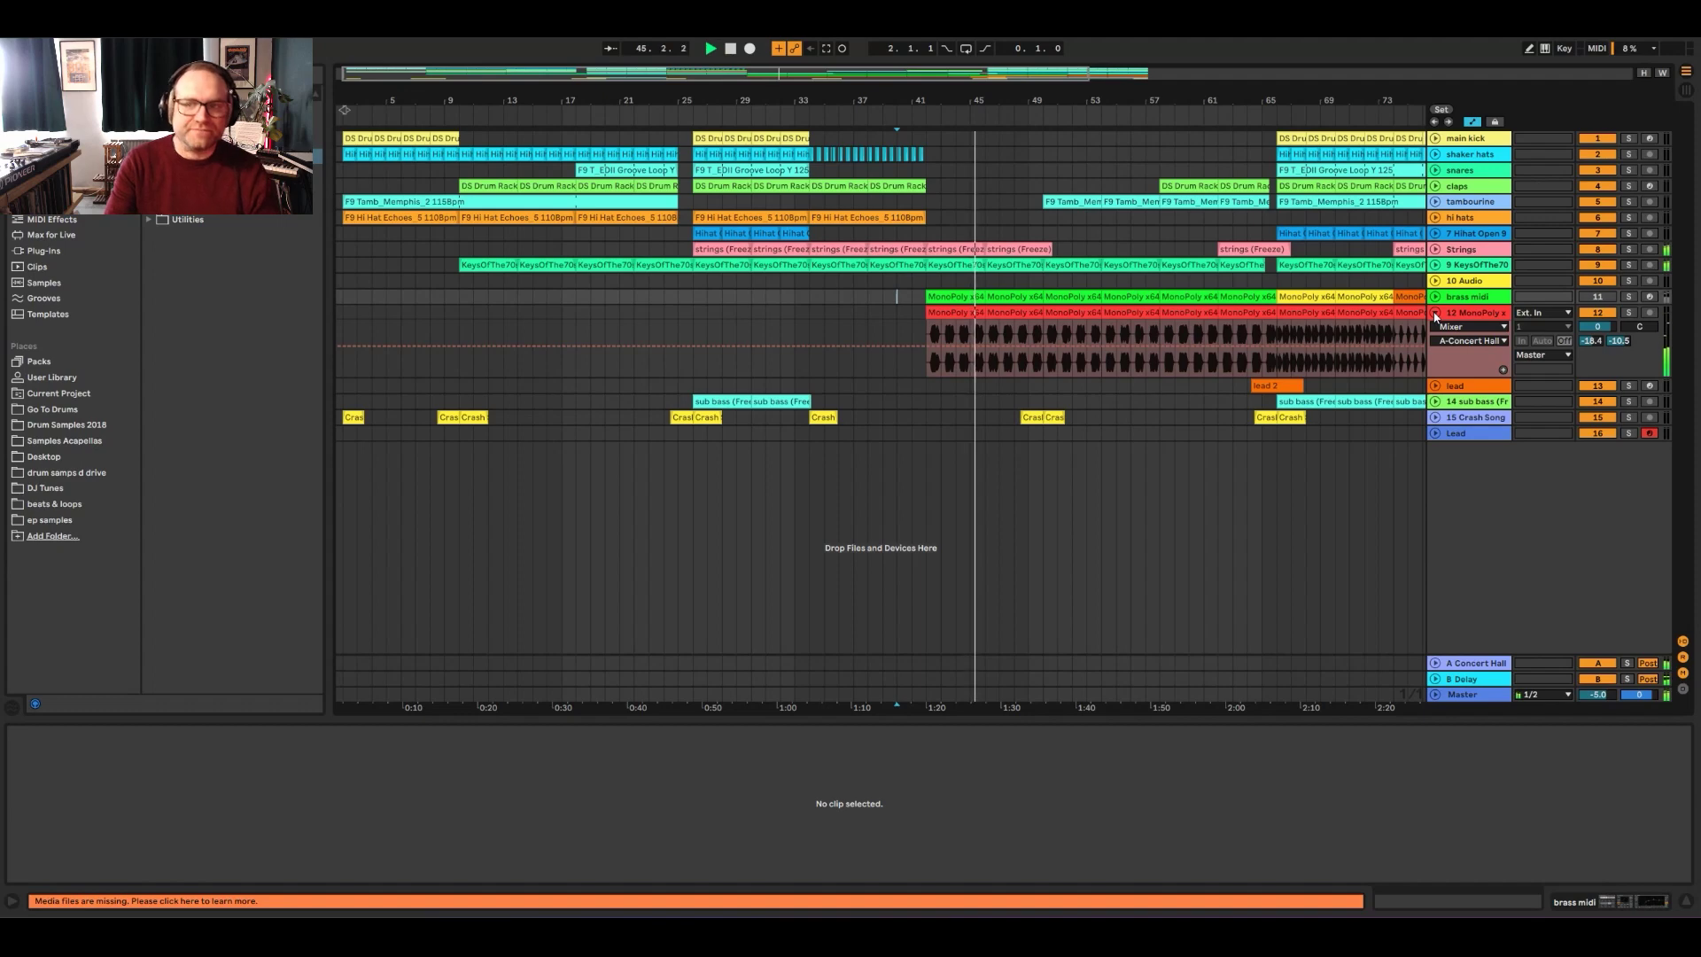
click(1436, 313)
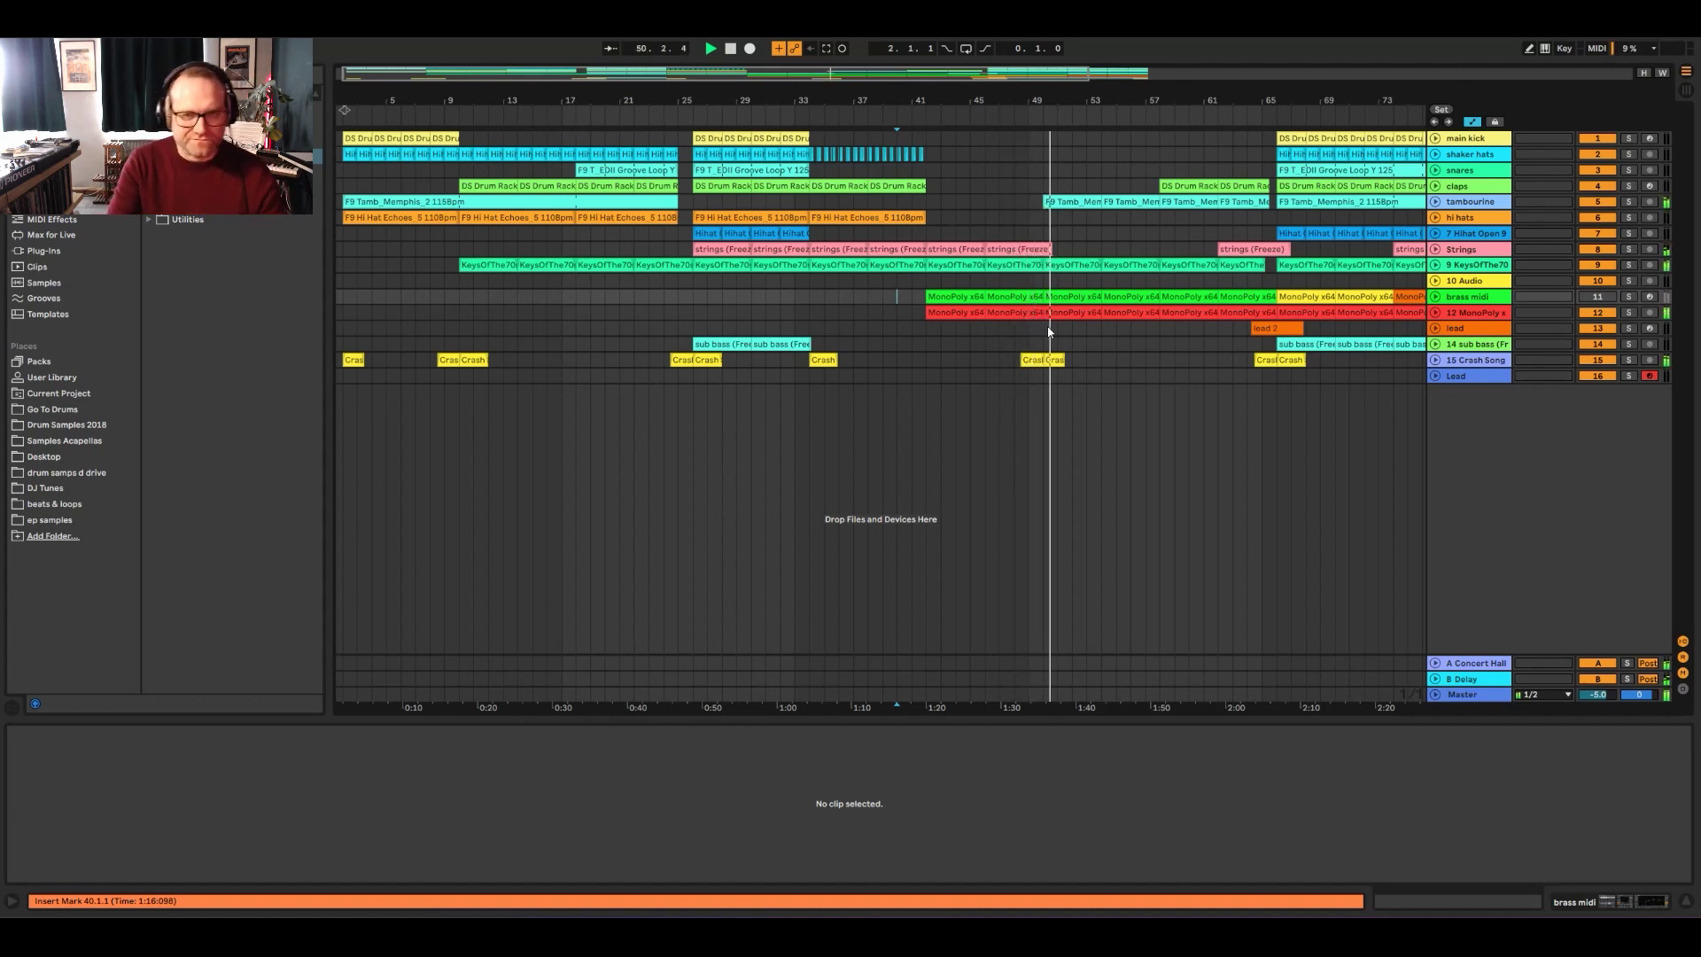
click(1169, 341)
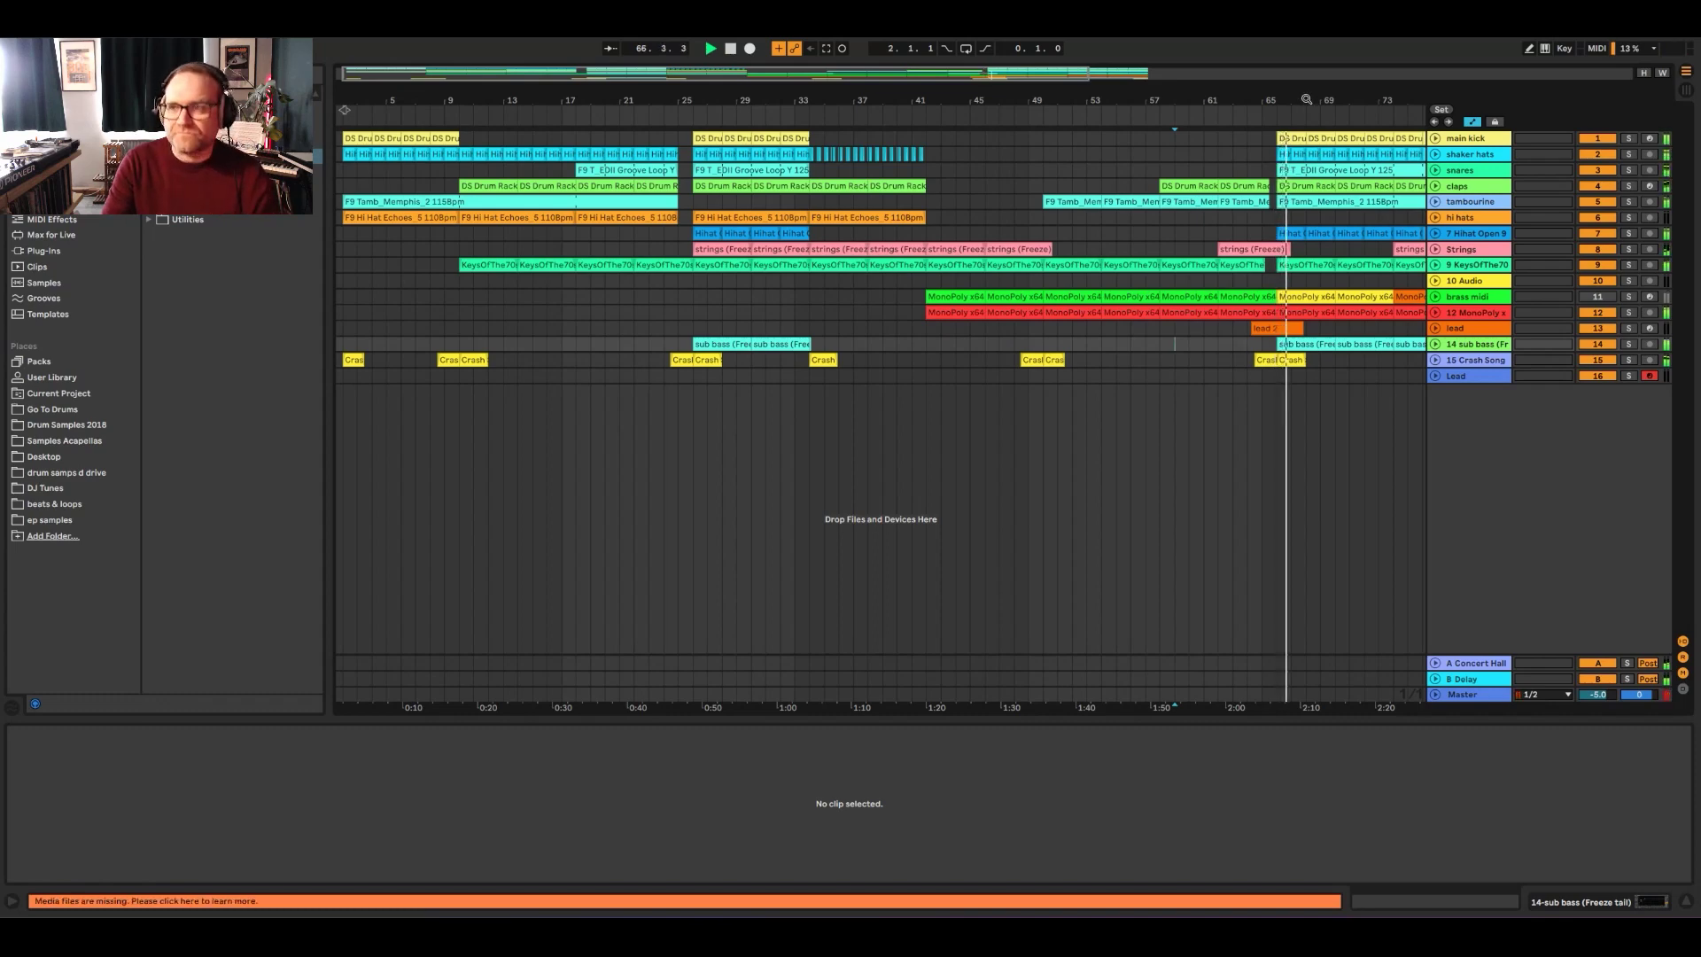
drag(1205, 73, 934, 100)
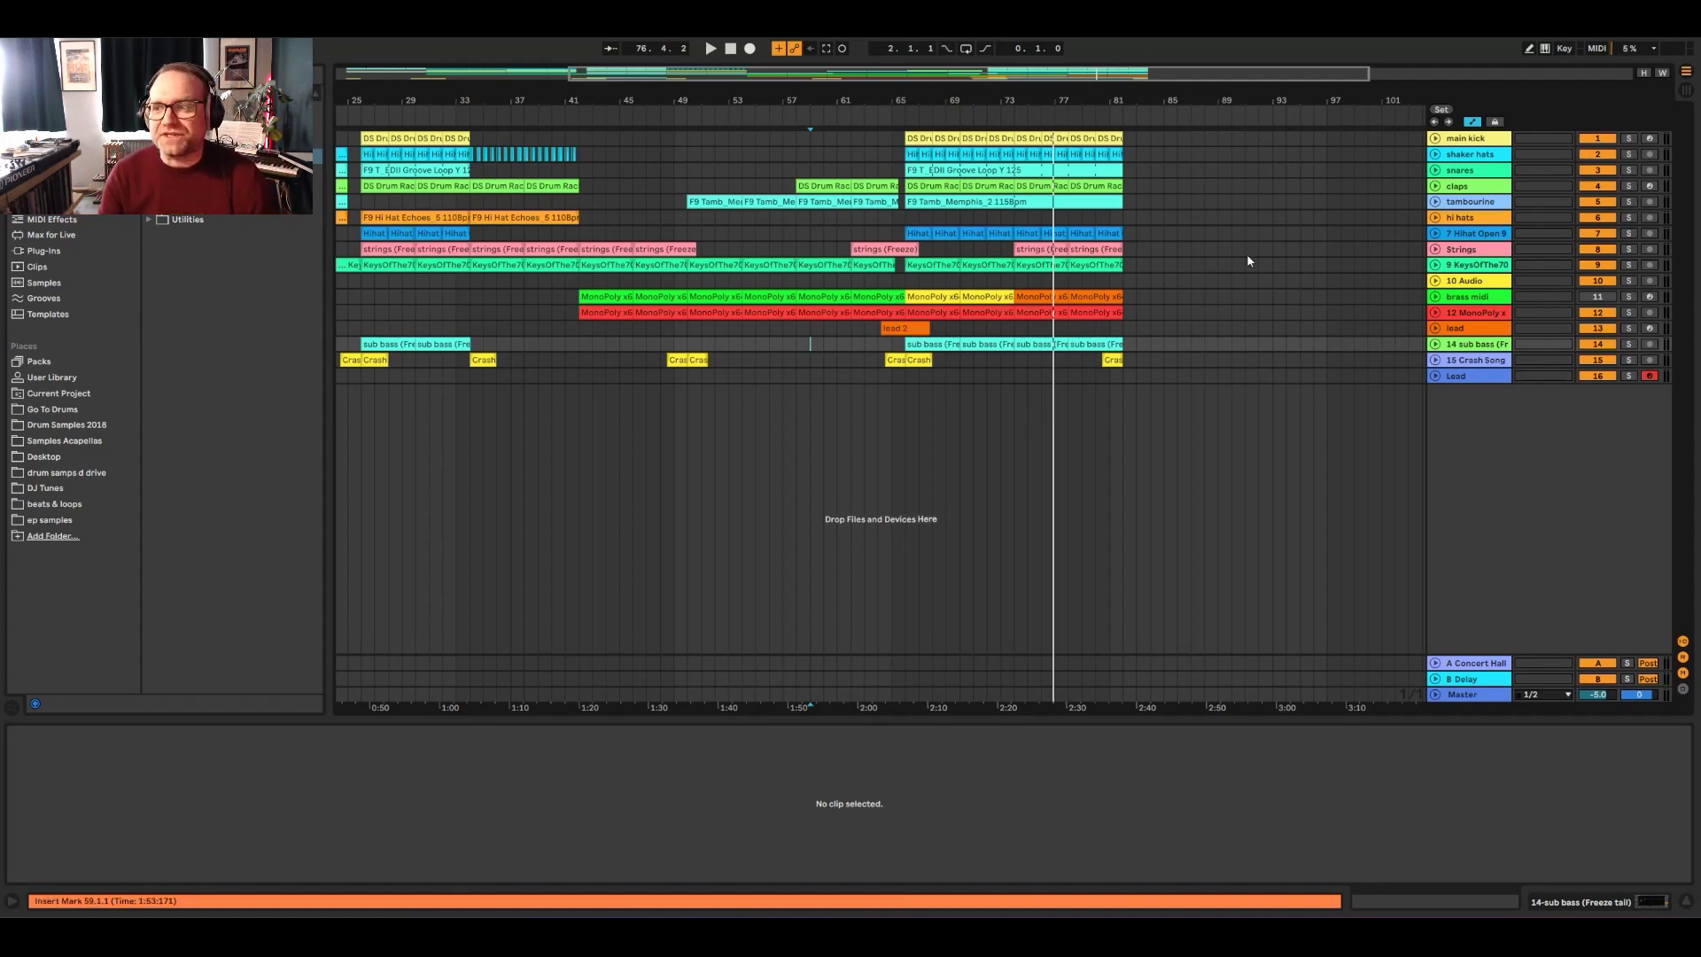
Step: Expand and solo the brass midi track and play its MonoPoly clip from bar 70
click(1460, 315)
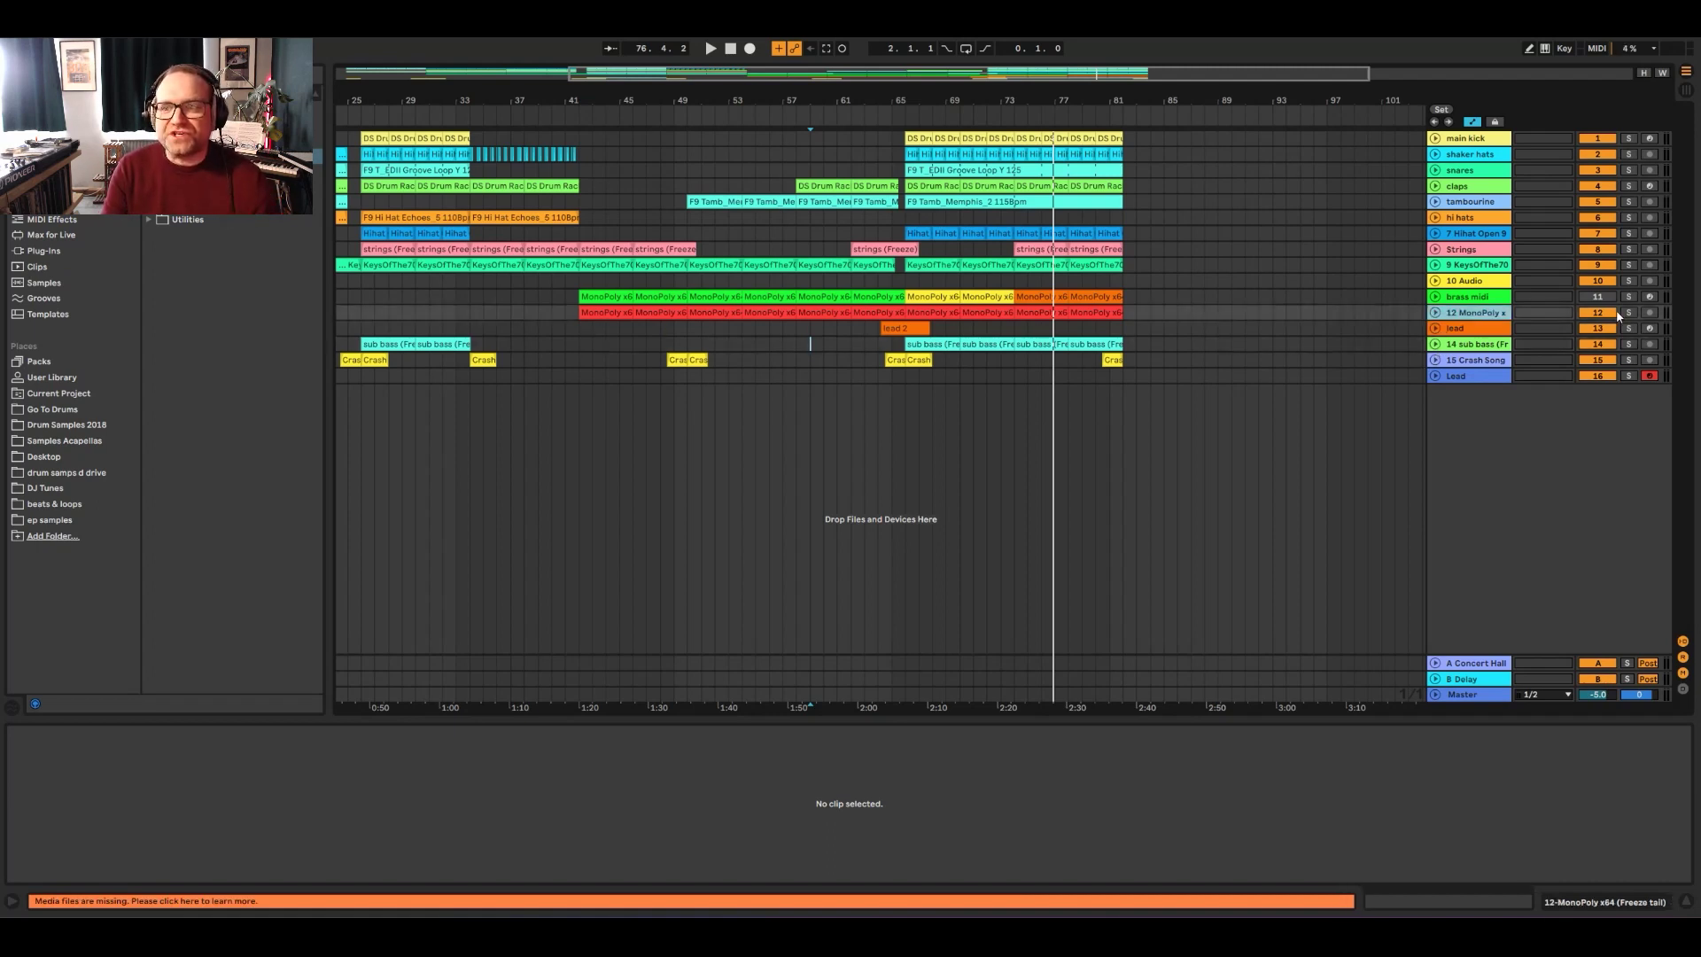
click(1435, 296)
click(967, 302)
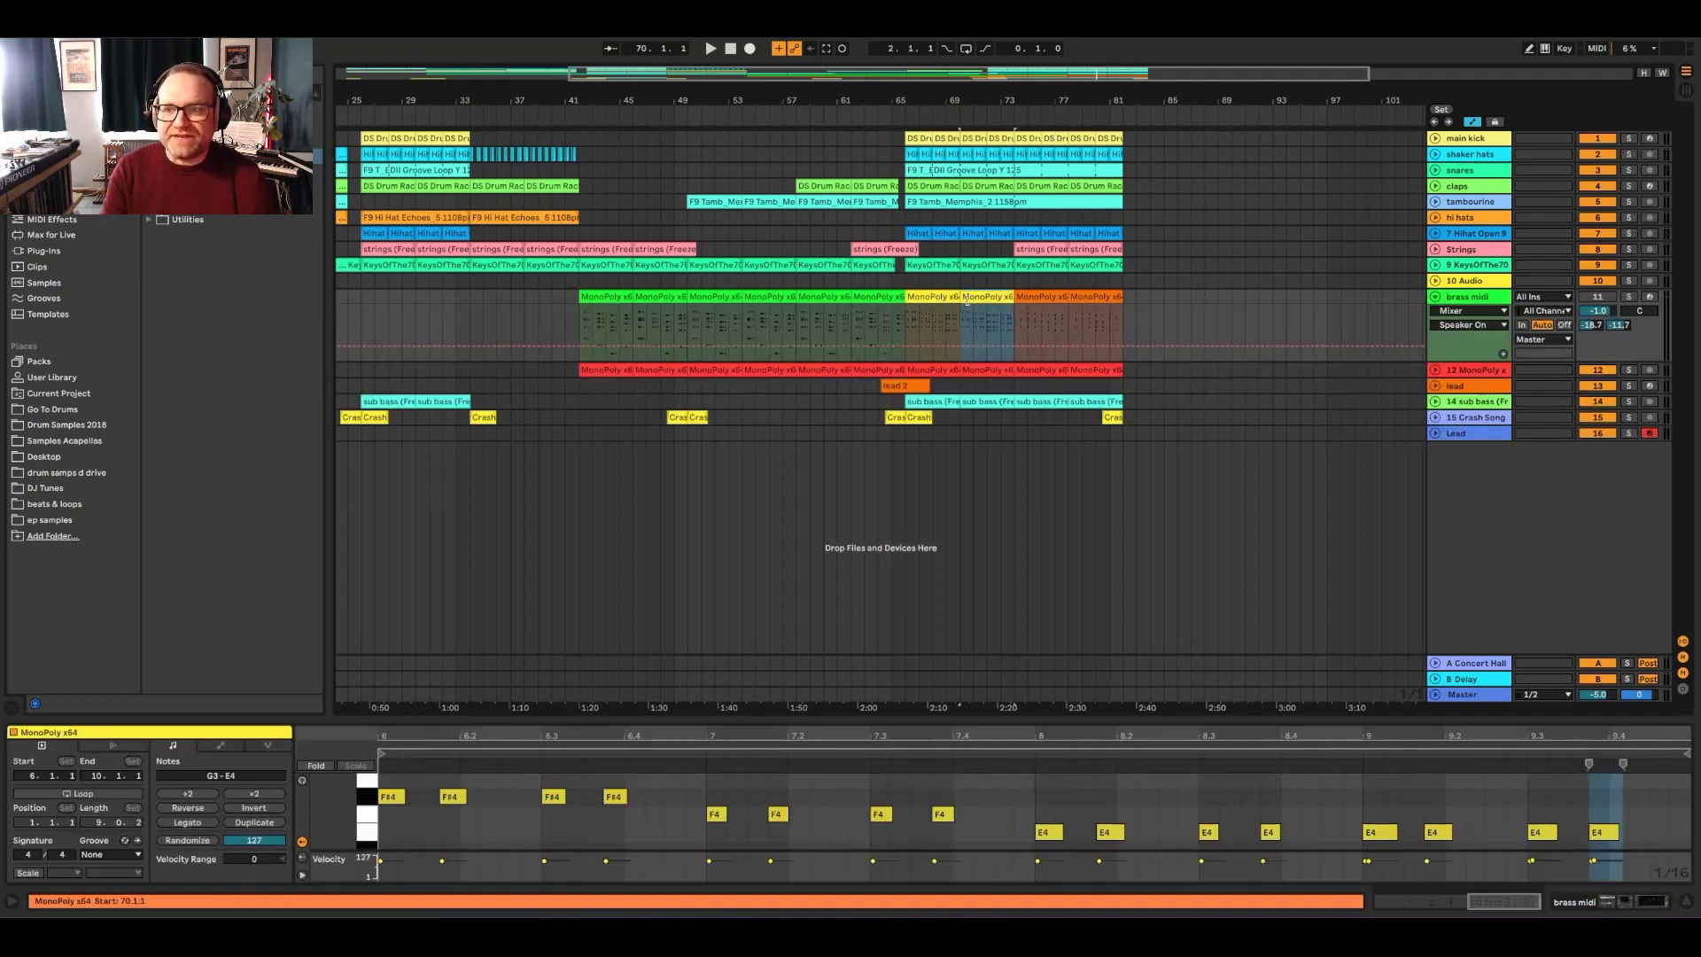
click(1627, 299)
key(space)
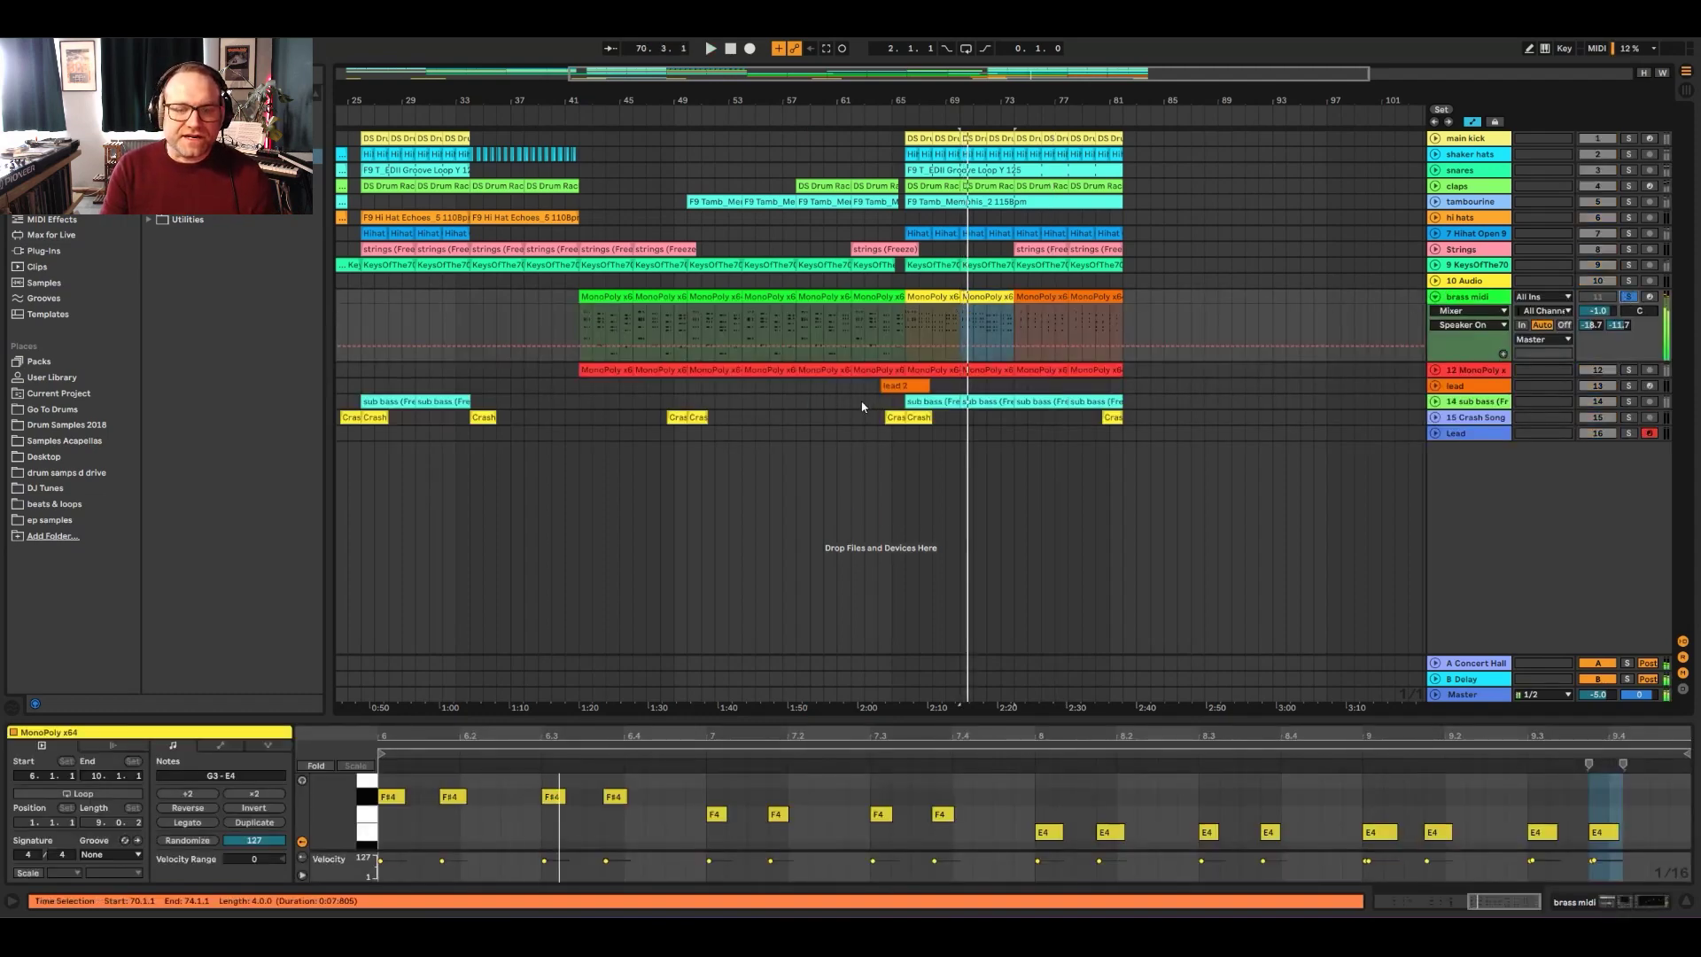
Step: Show the brass midi track's devices, set the Basic Silk Horns Filter Cutoff to 62 and play the soloed brass
key(shift+Tab)
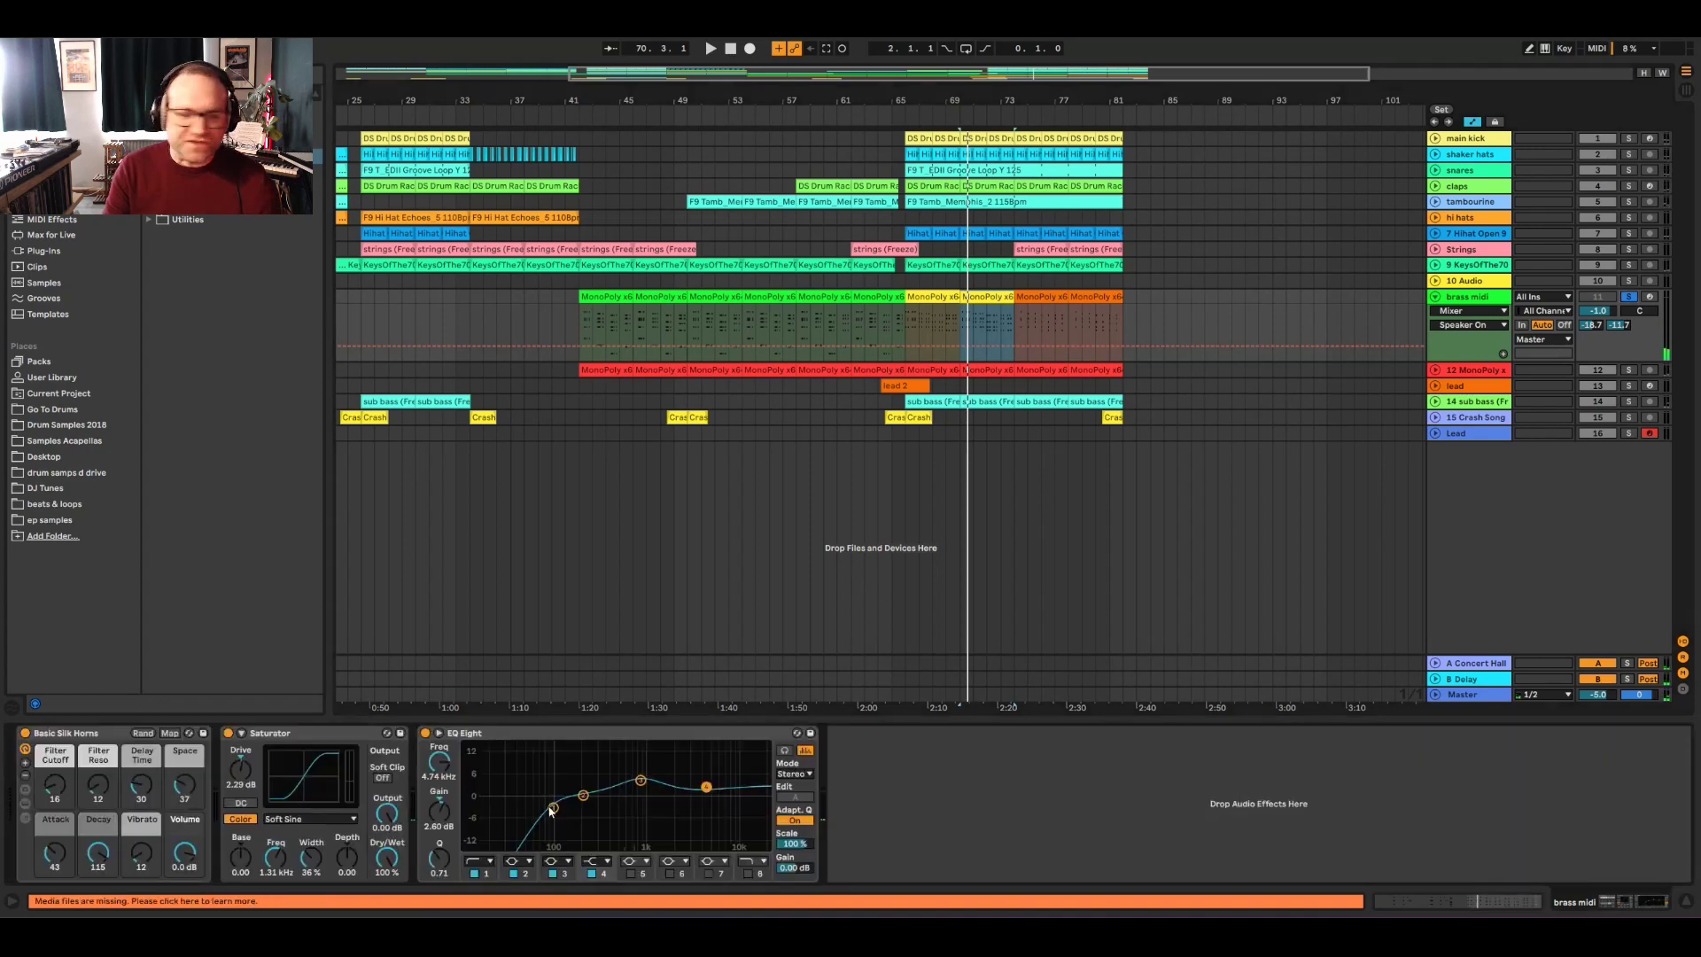
drag(55, 853, 86, 776)
key(space)
key(space)
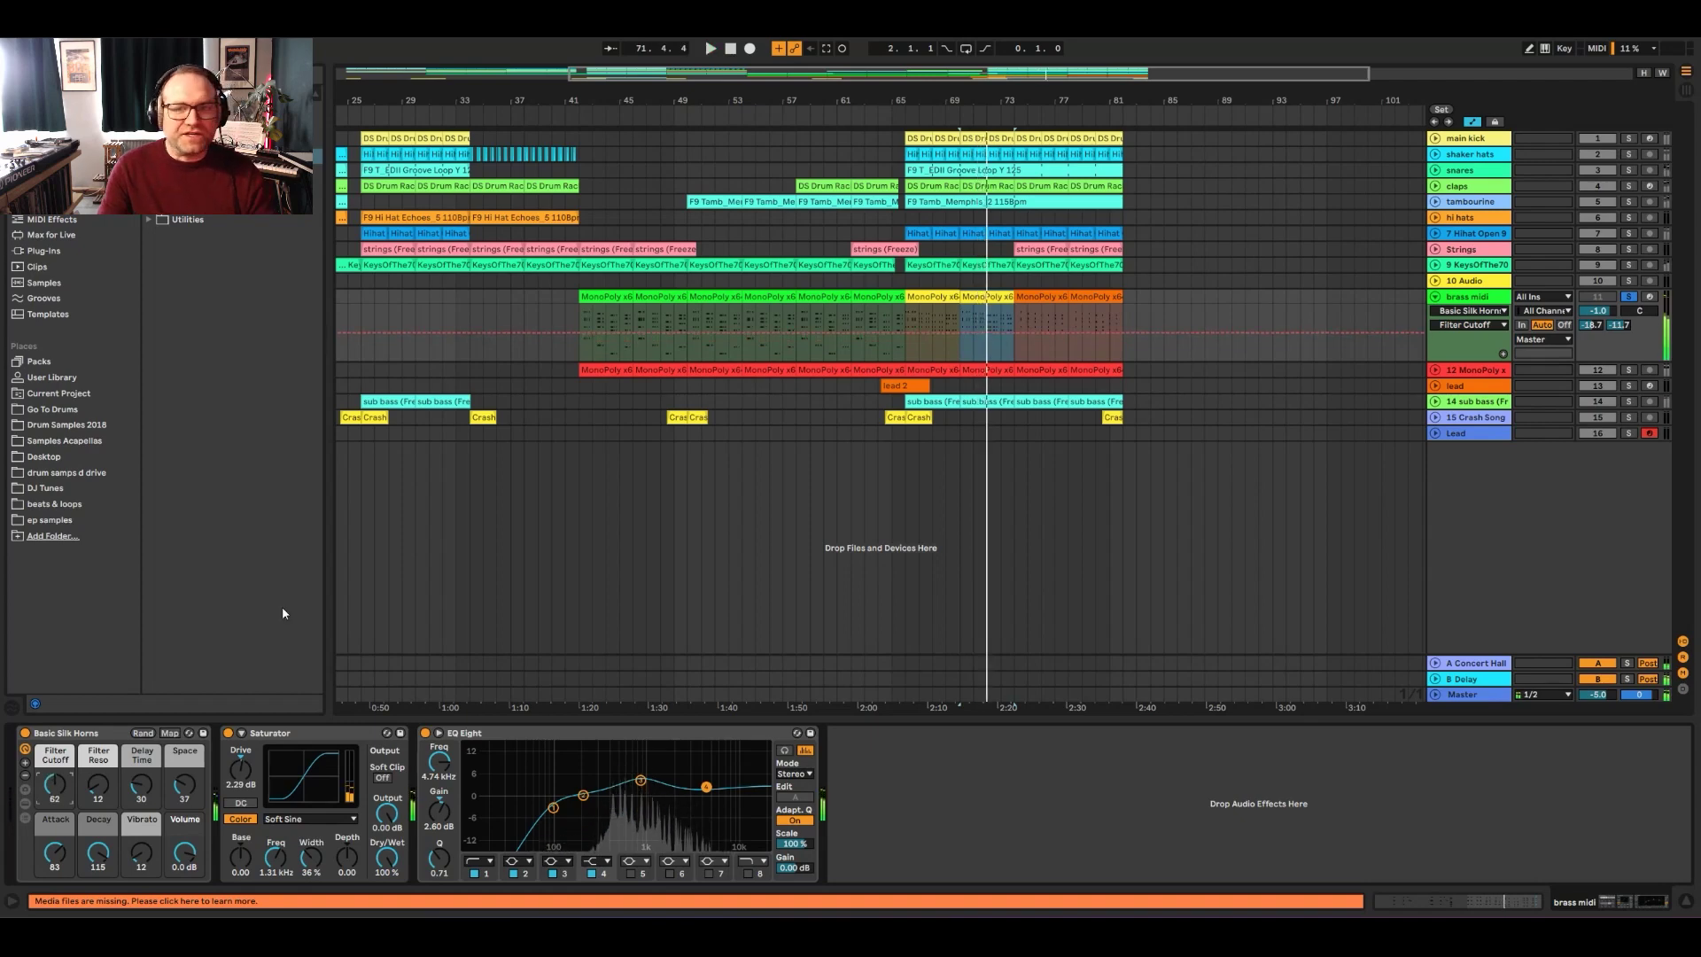
Step: Examine the frozen MonoPoly audio track and the brass midi clip at bar 66
click(970, 366)
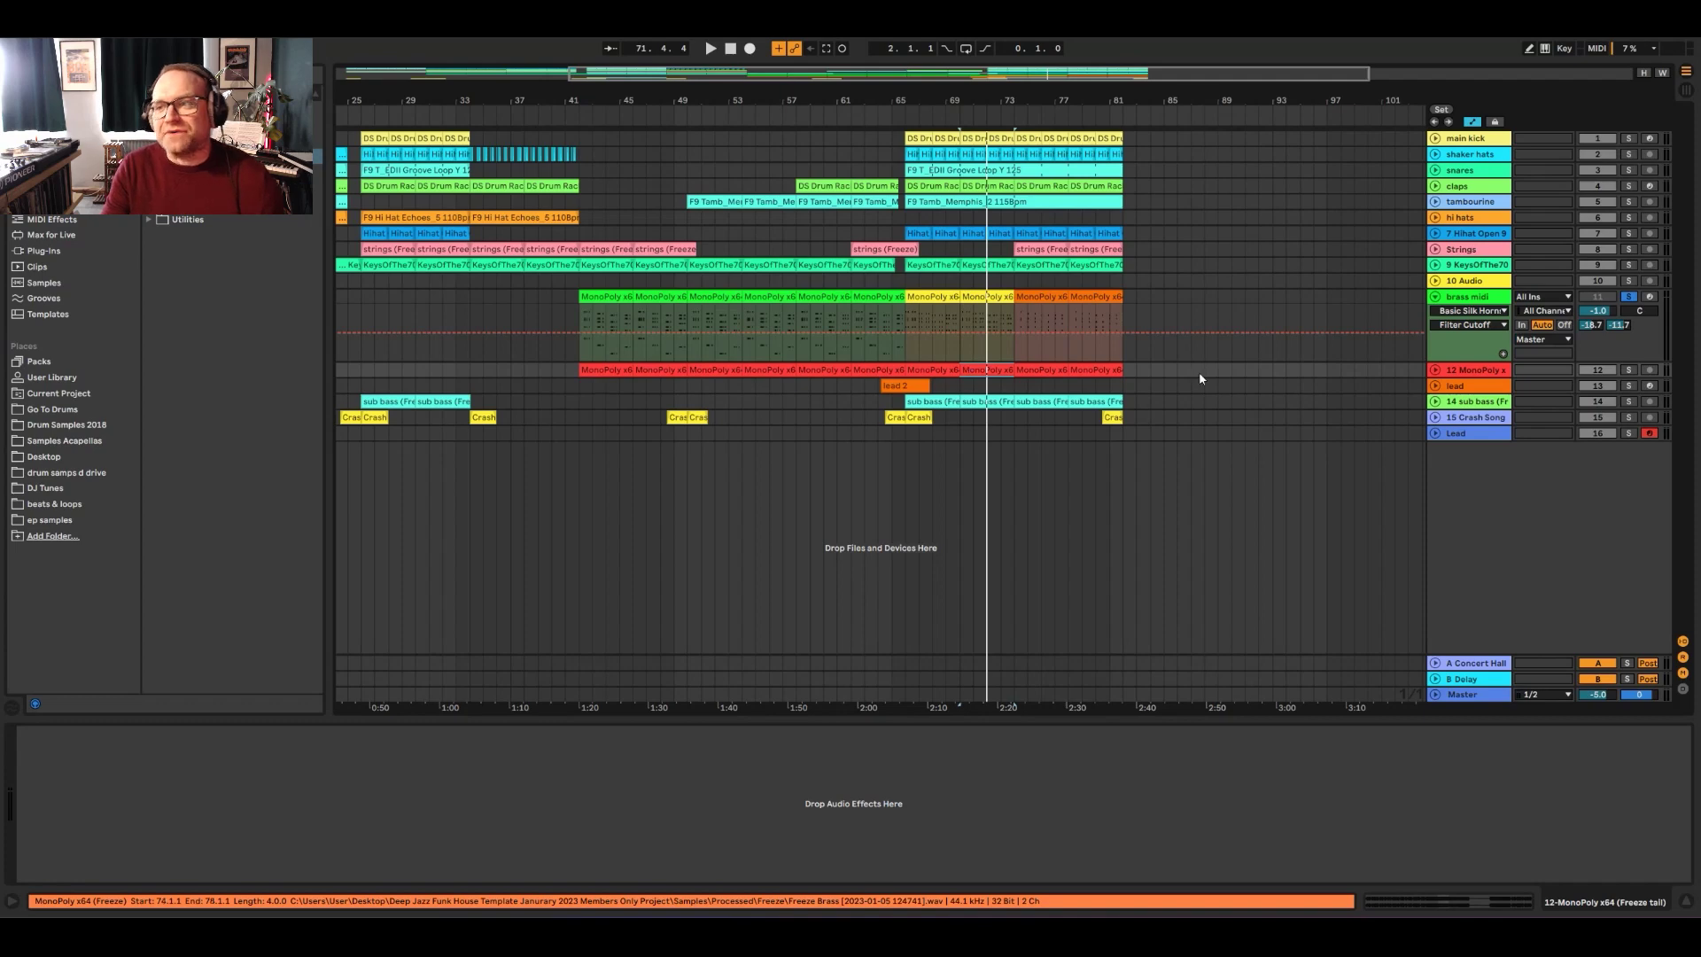
click(1436, 370)
click(1437, 372)
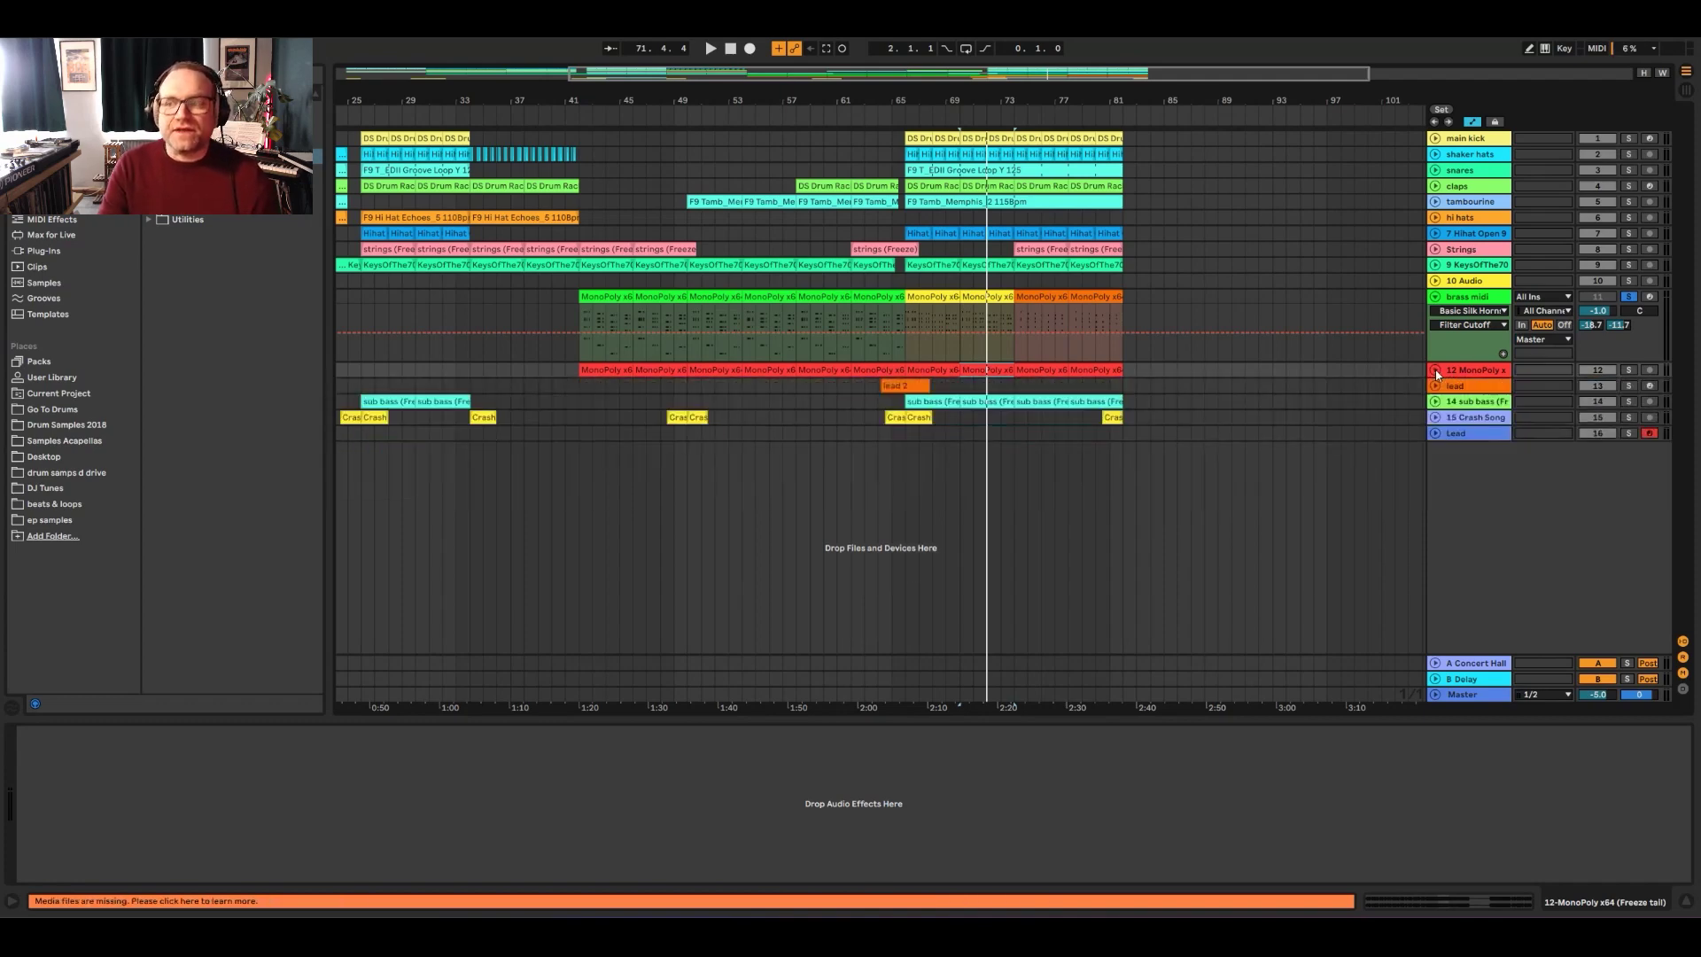
click(955, 298)
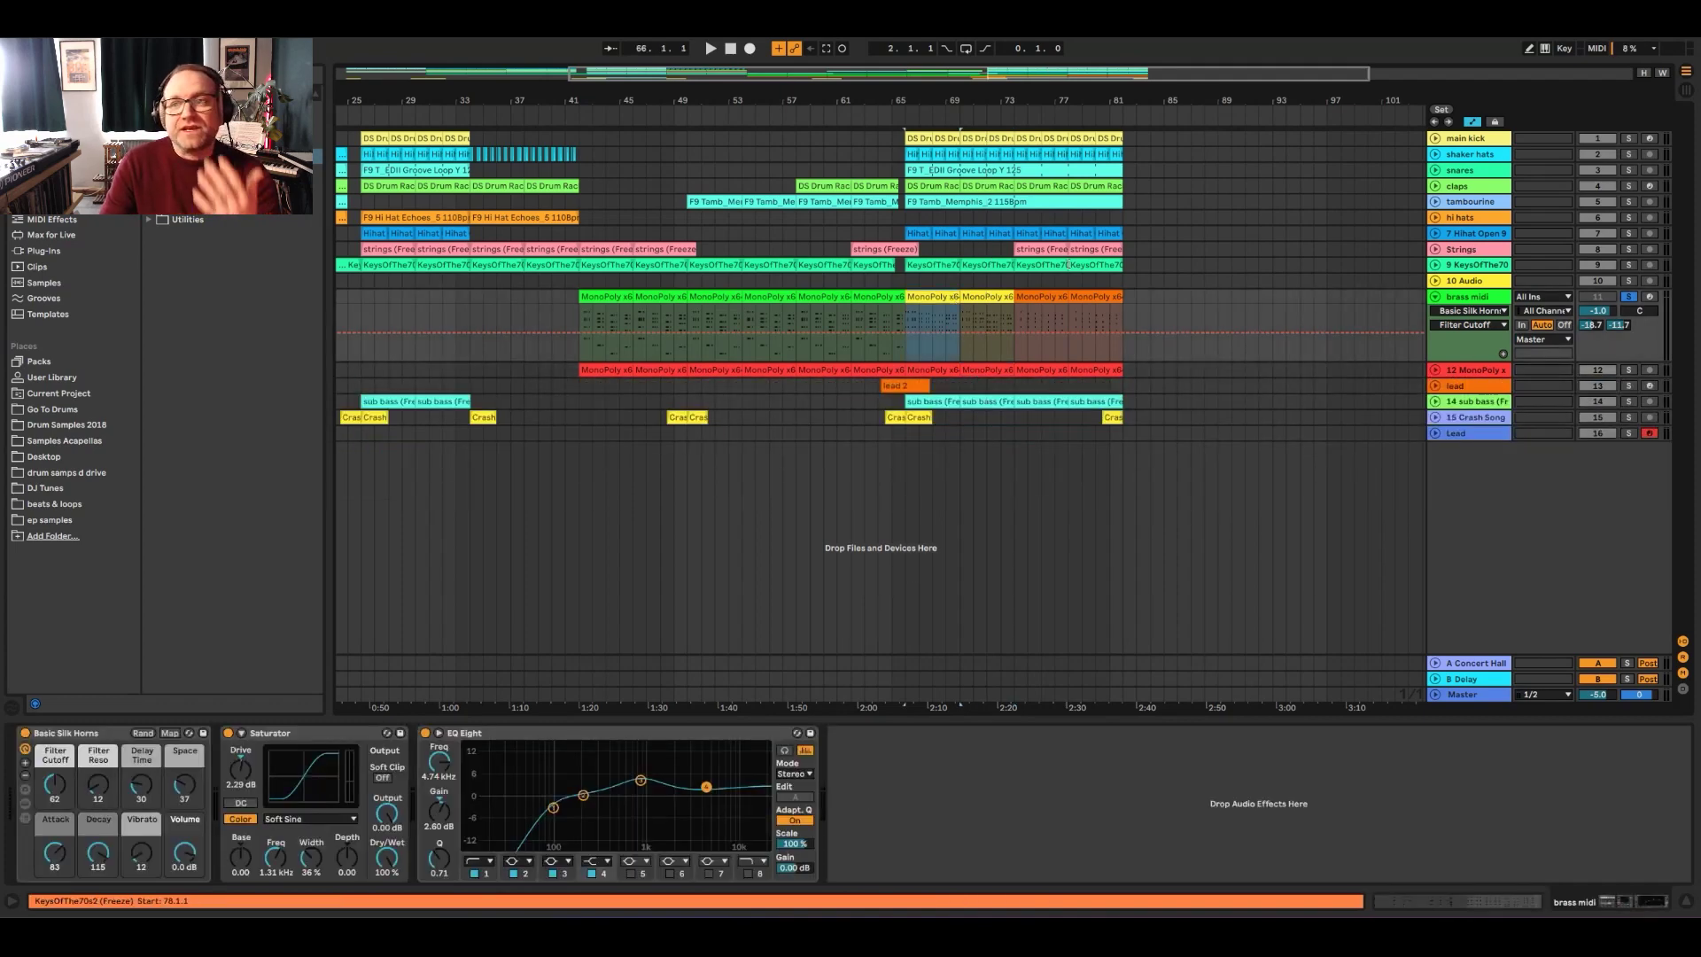
Step: Solo the Strings track together with the brass midi track and play both from bar 74
click(1343, 249)
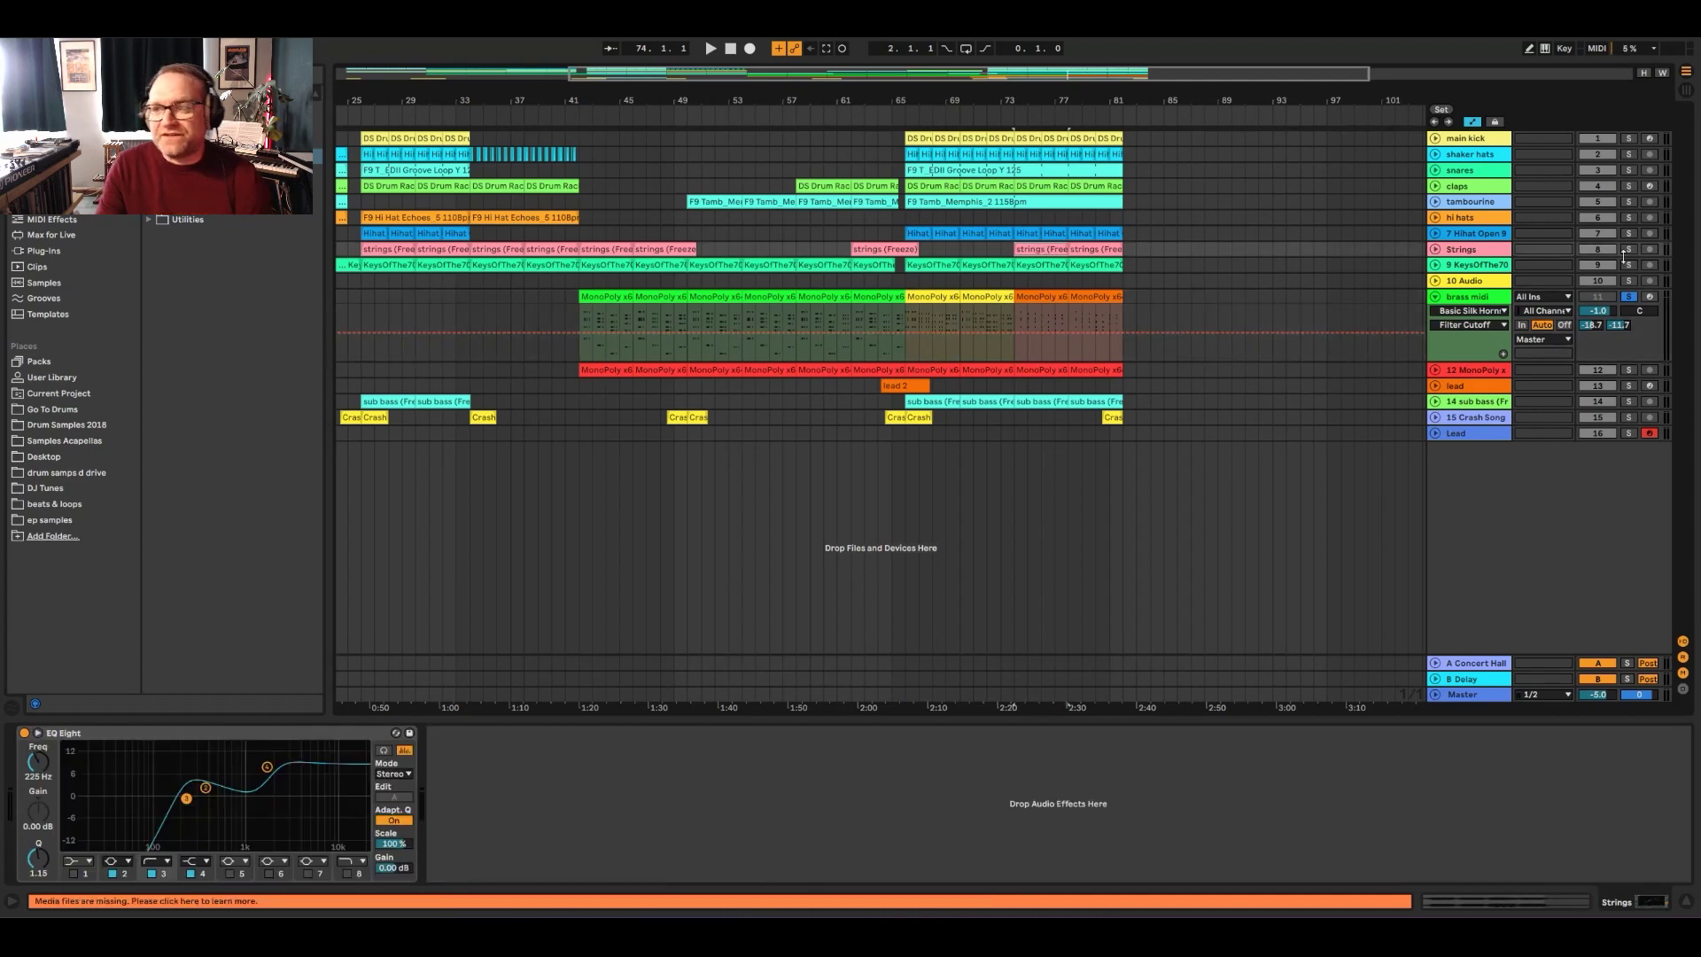
key(space)
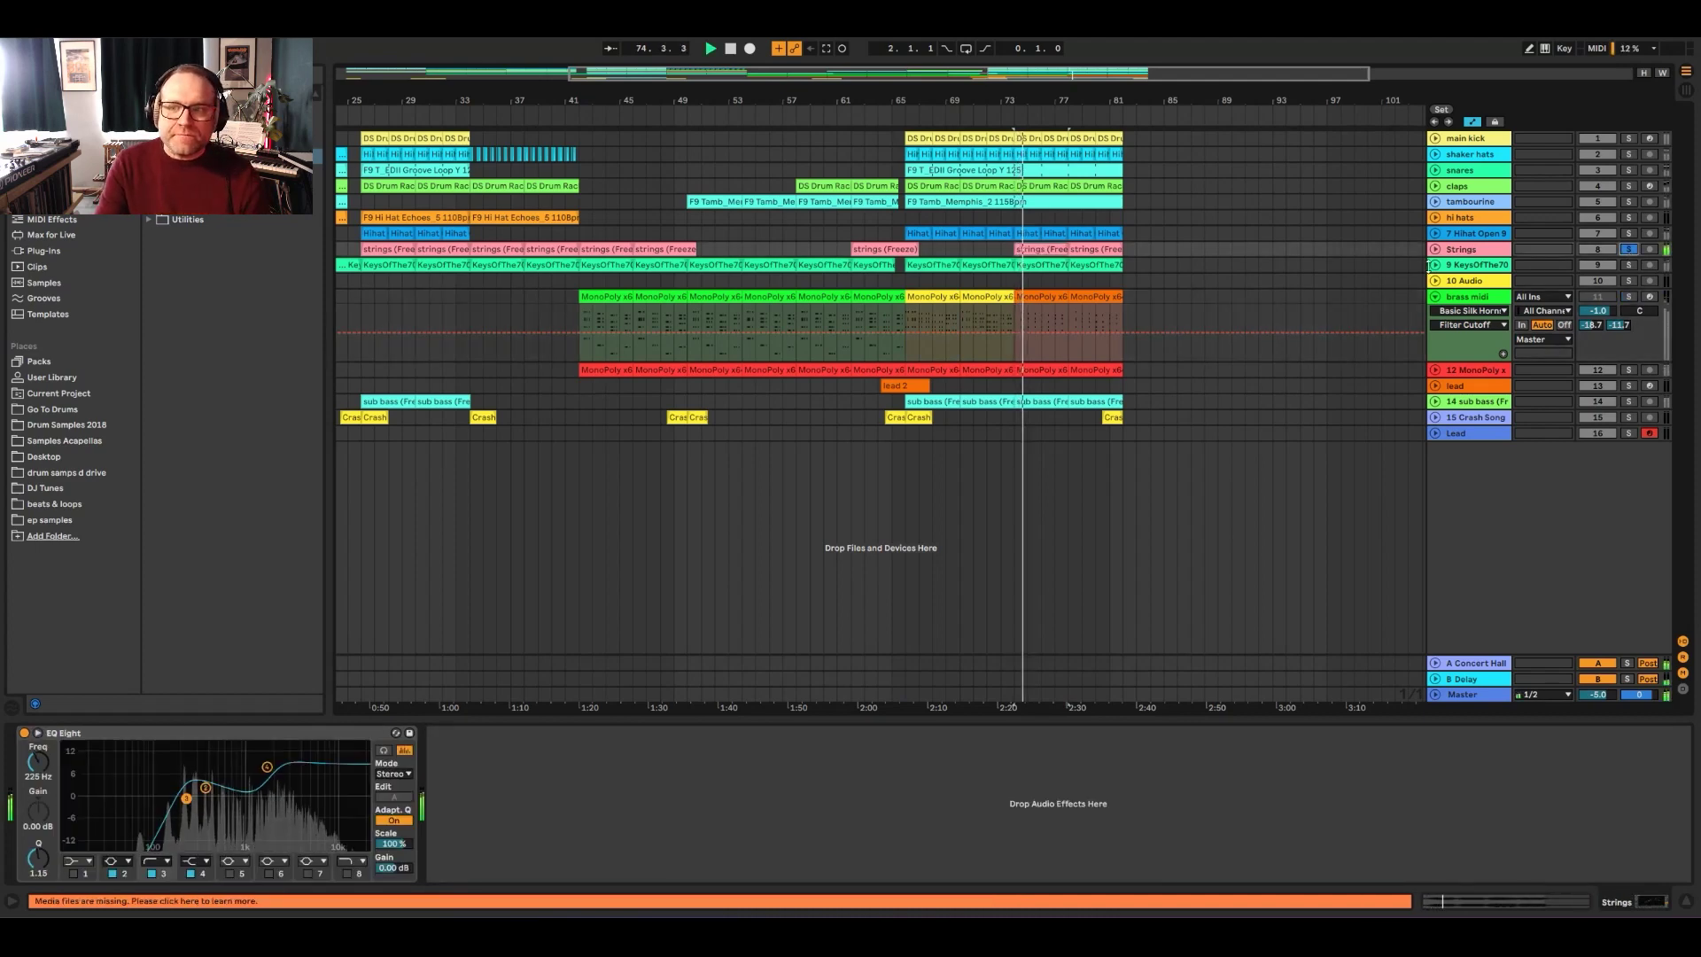
click(1627, 297)
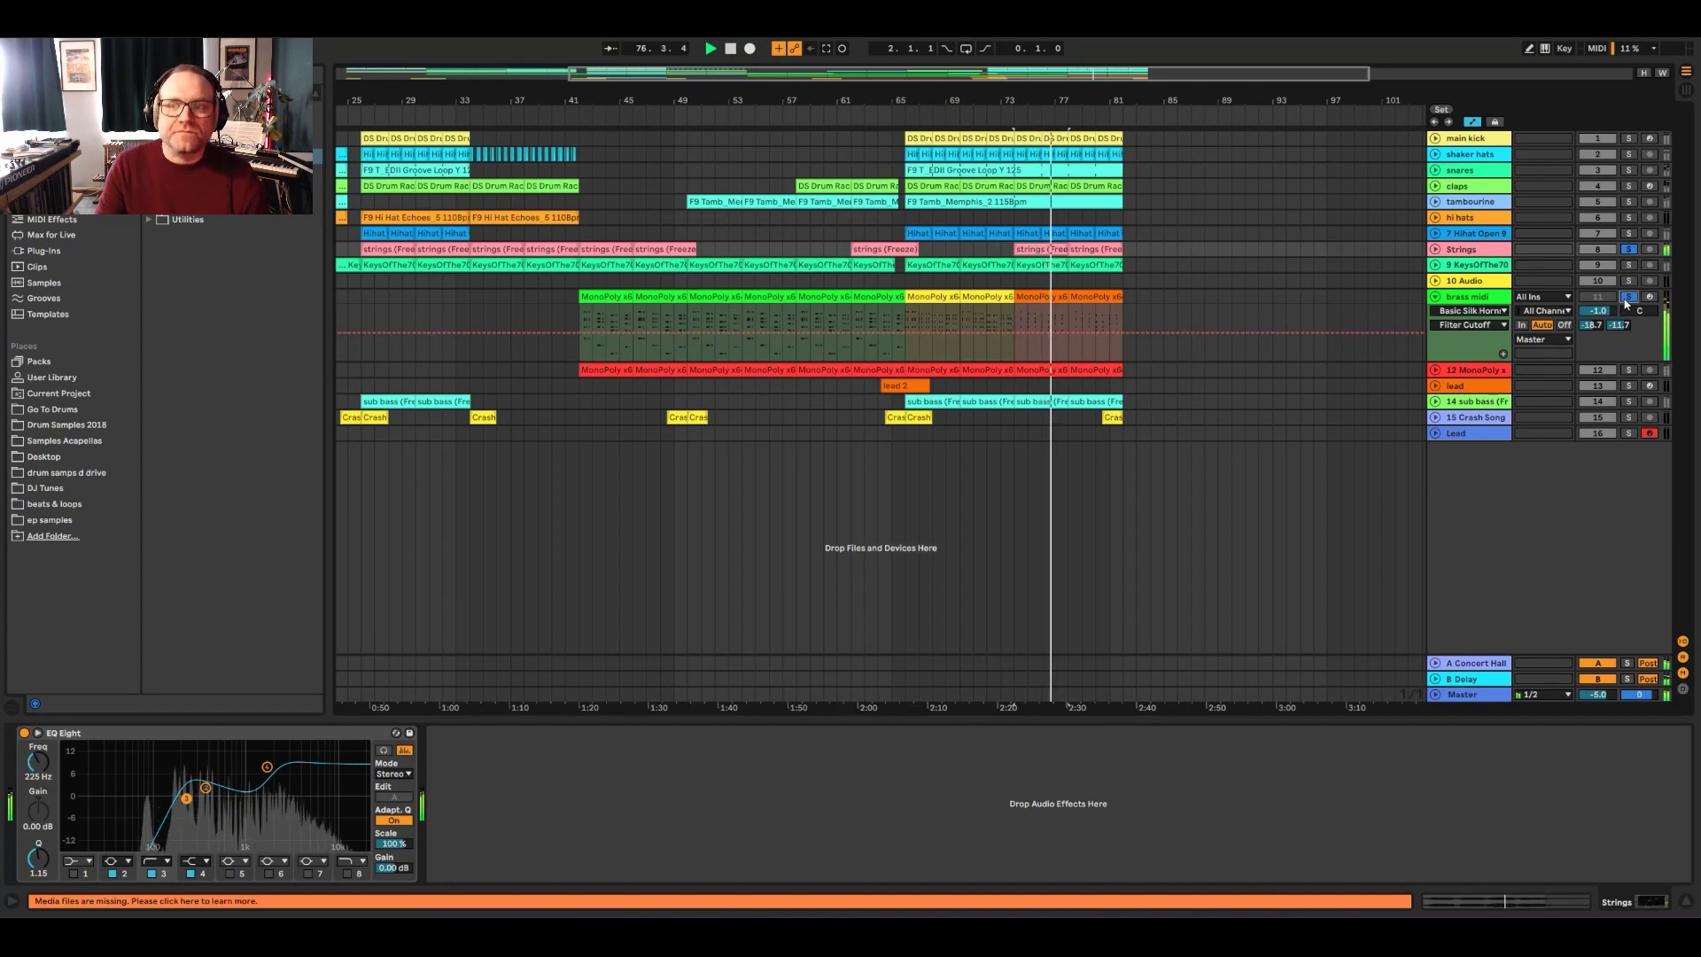
Step: Open the orange brass midi clip at bar 74 and enlarge its note editor to examine the chords
click(1046, 299)
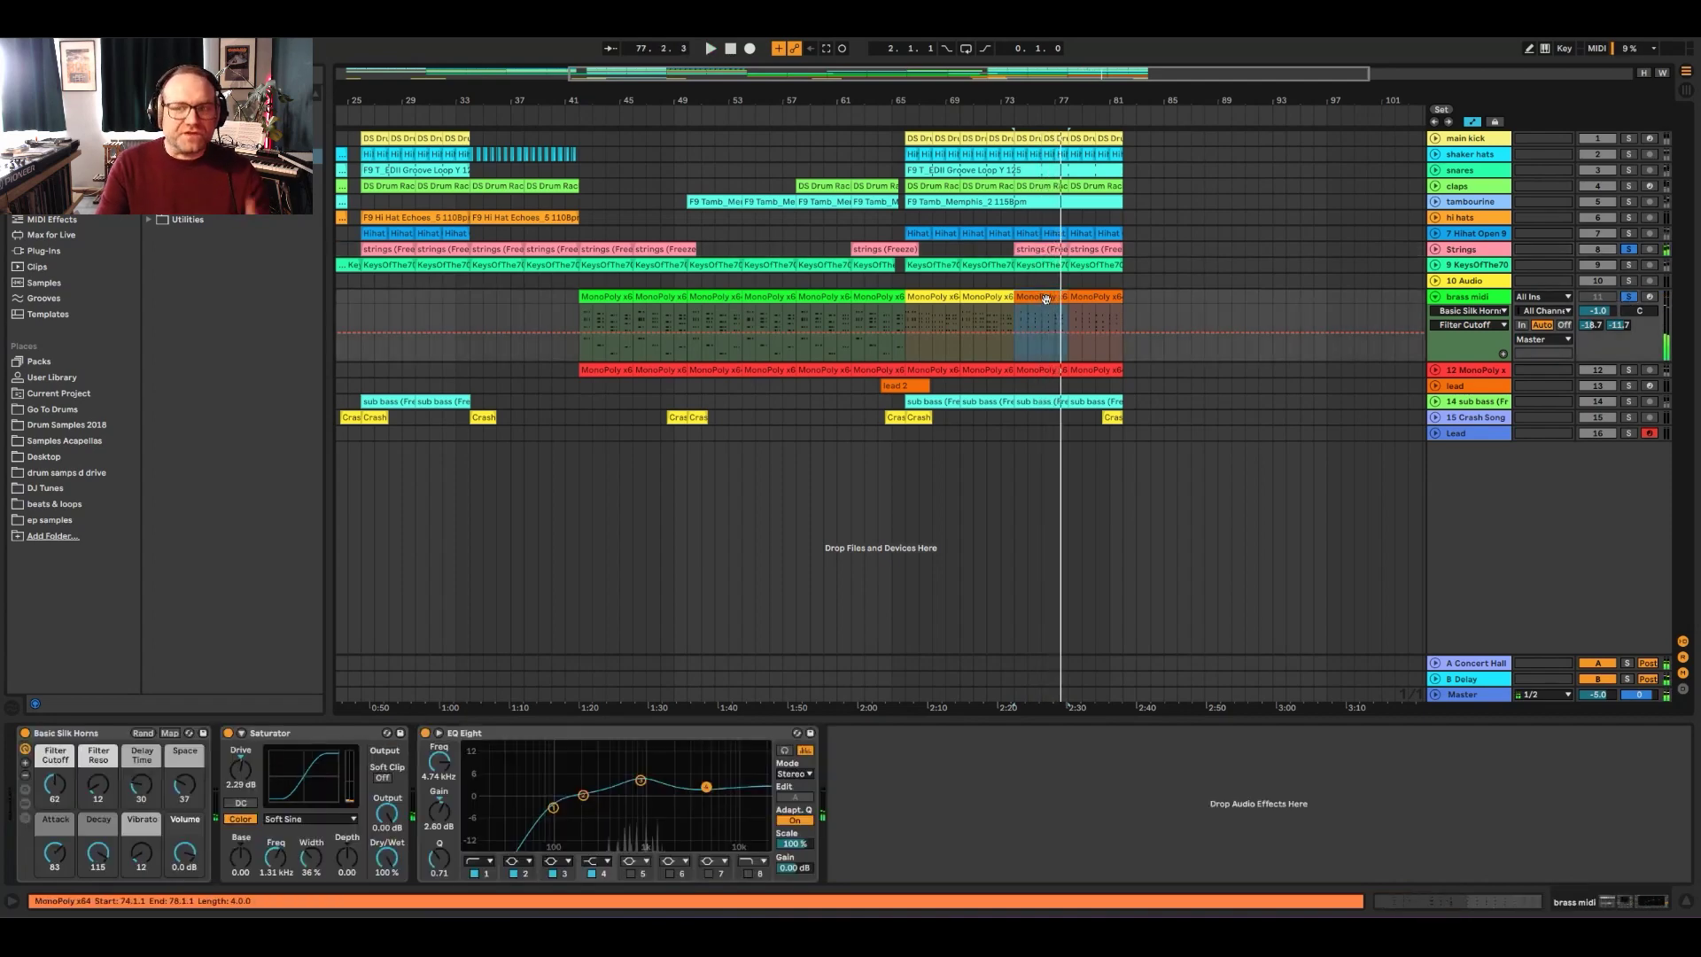
double_click(1046, 300)
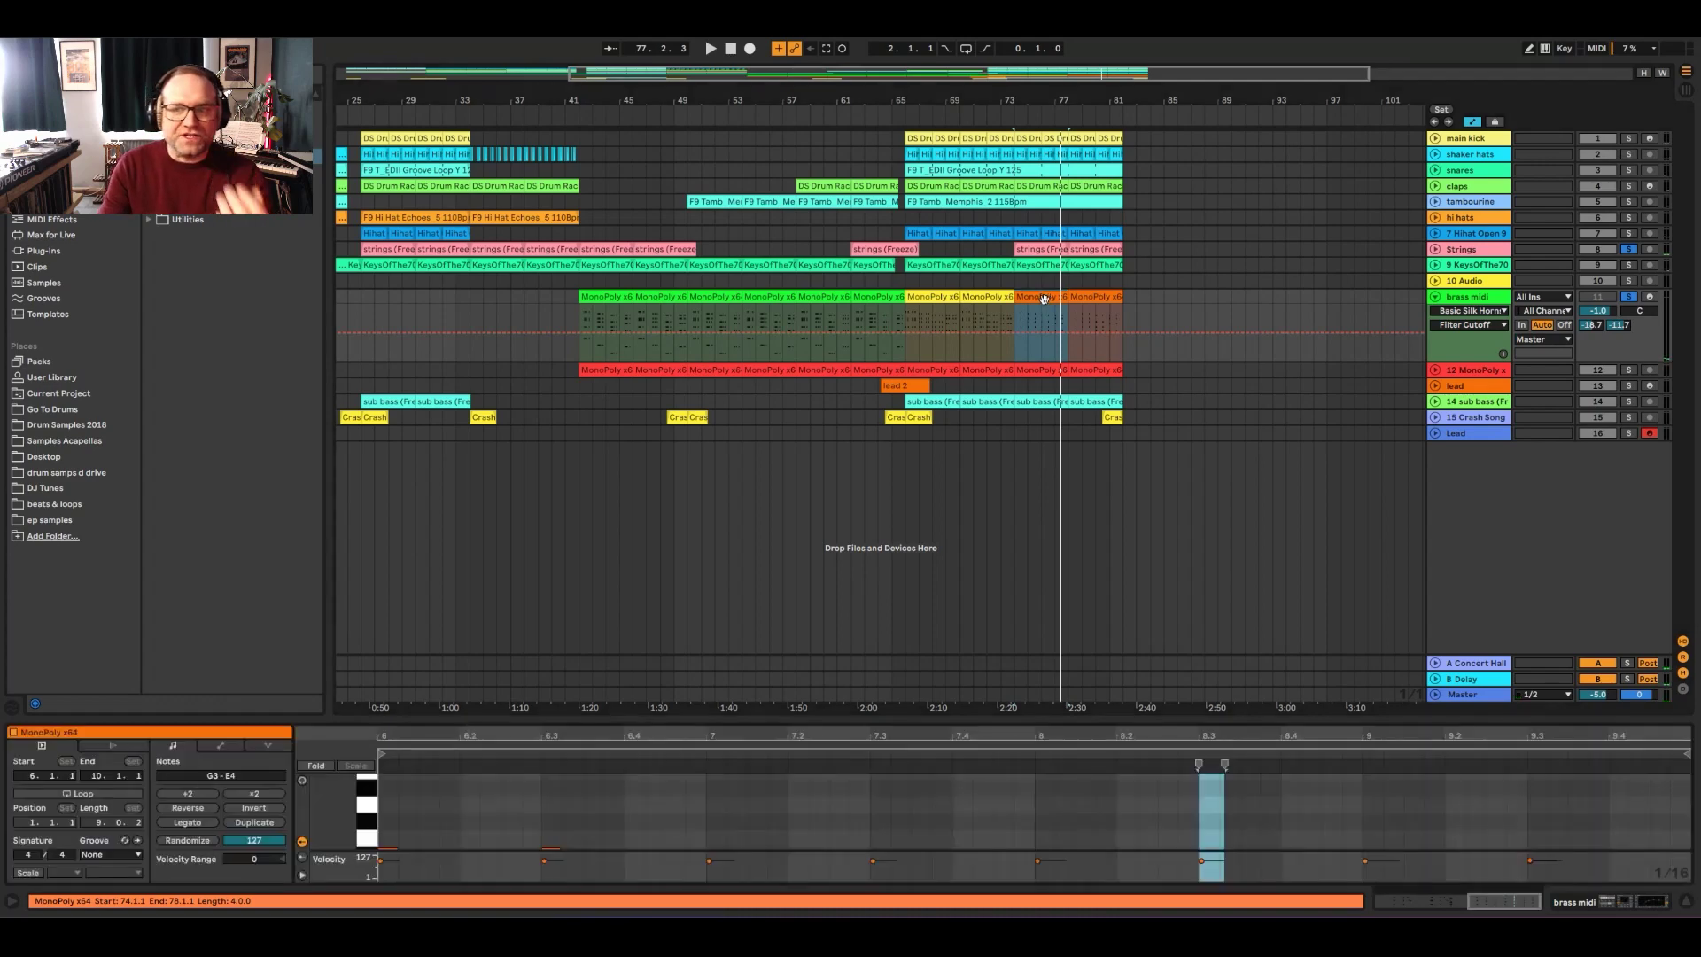
drag(664, 718, 663, 365)
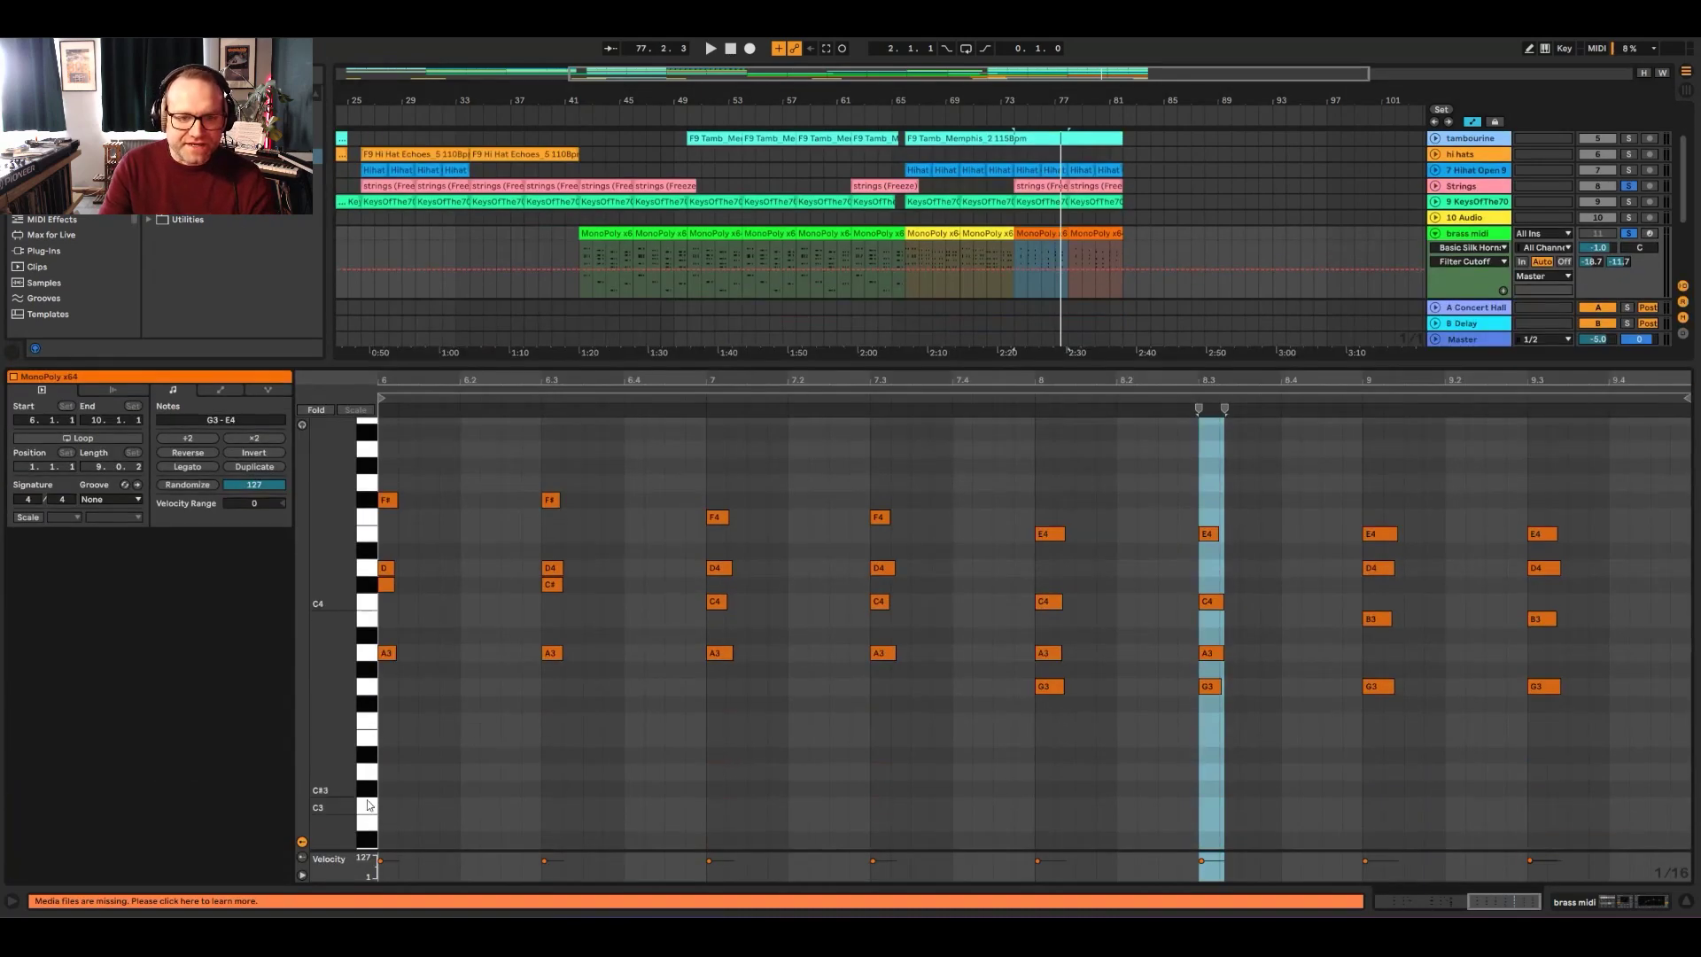
Step: Try applying Legato to all notes of the brass clip, undo it and shrink the note editor
drag(1677, 783, 281, 426)
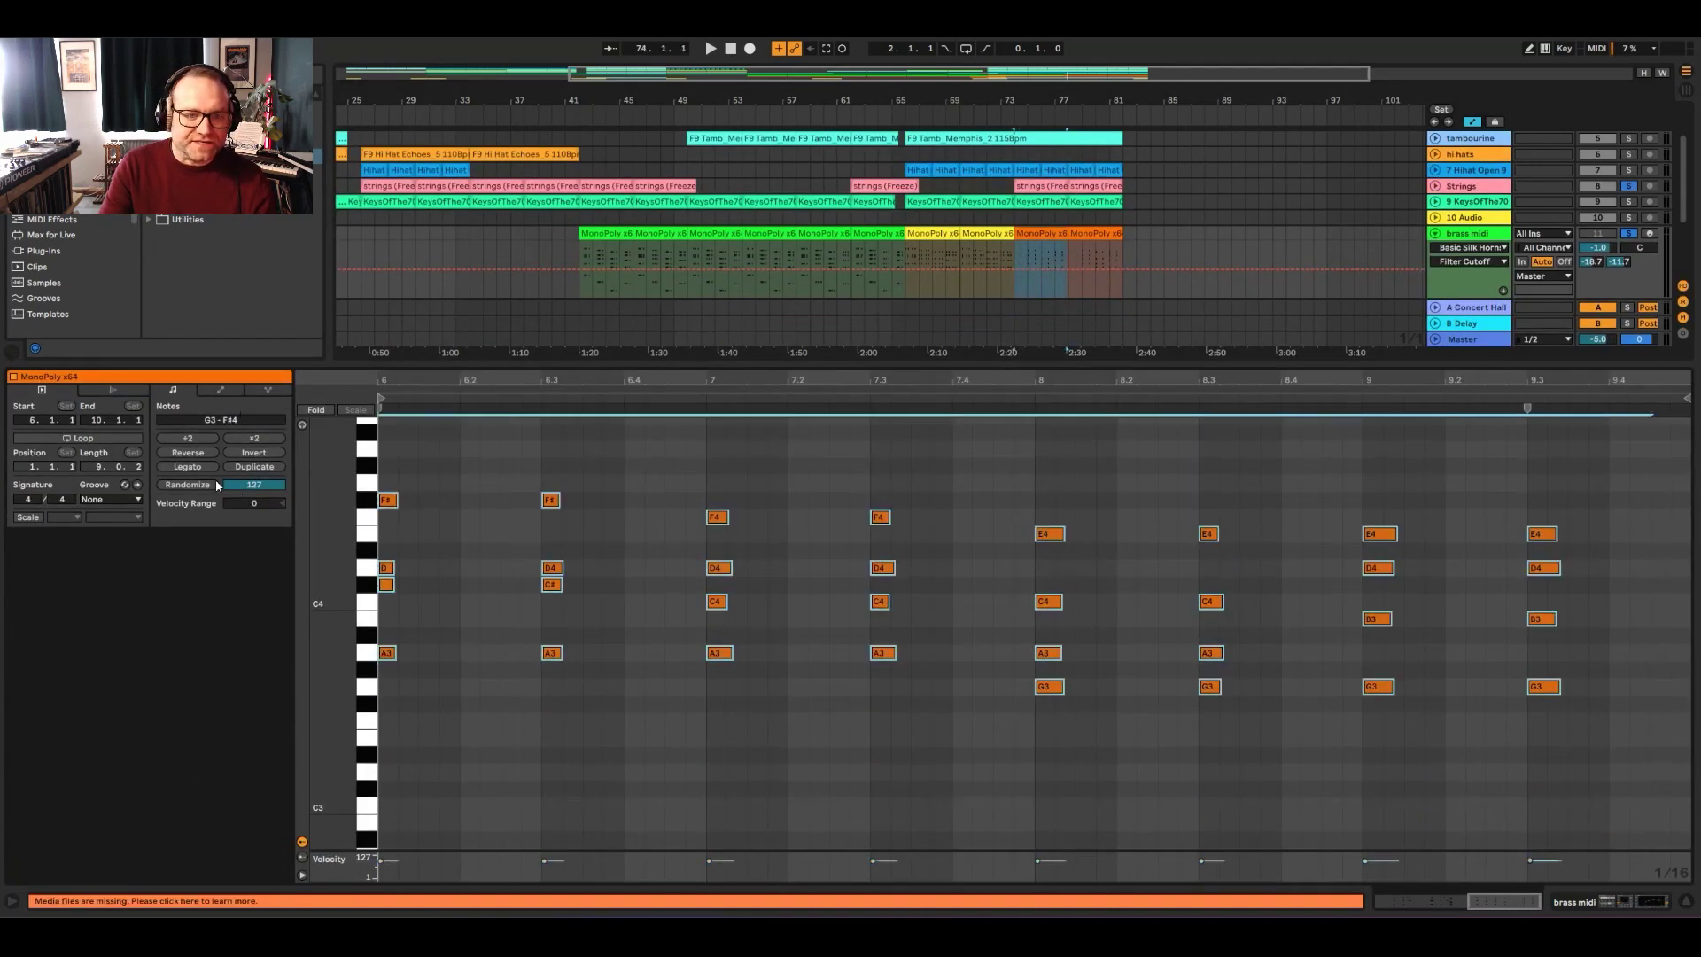
click(188, 466)
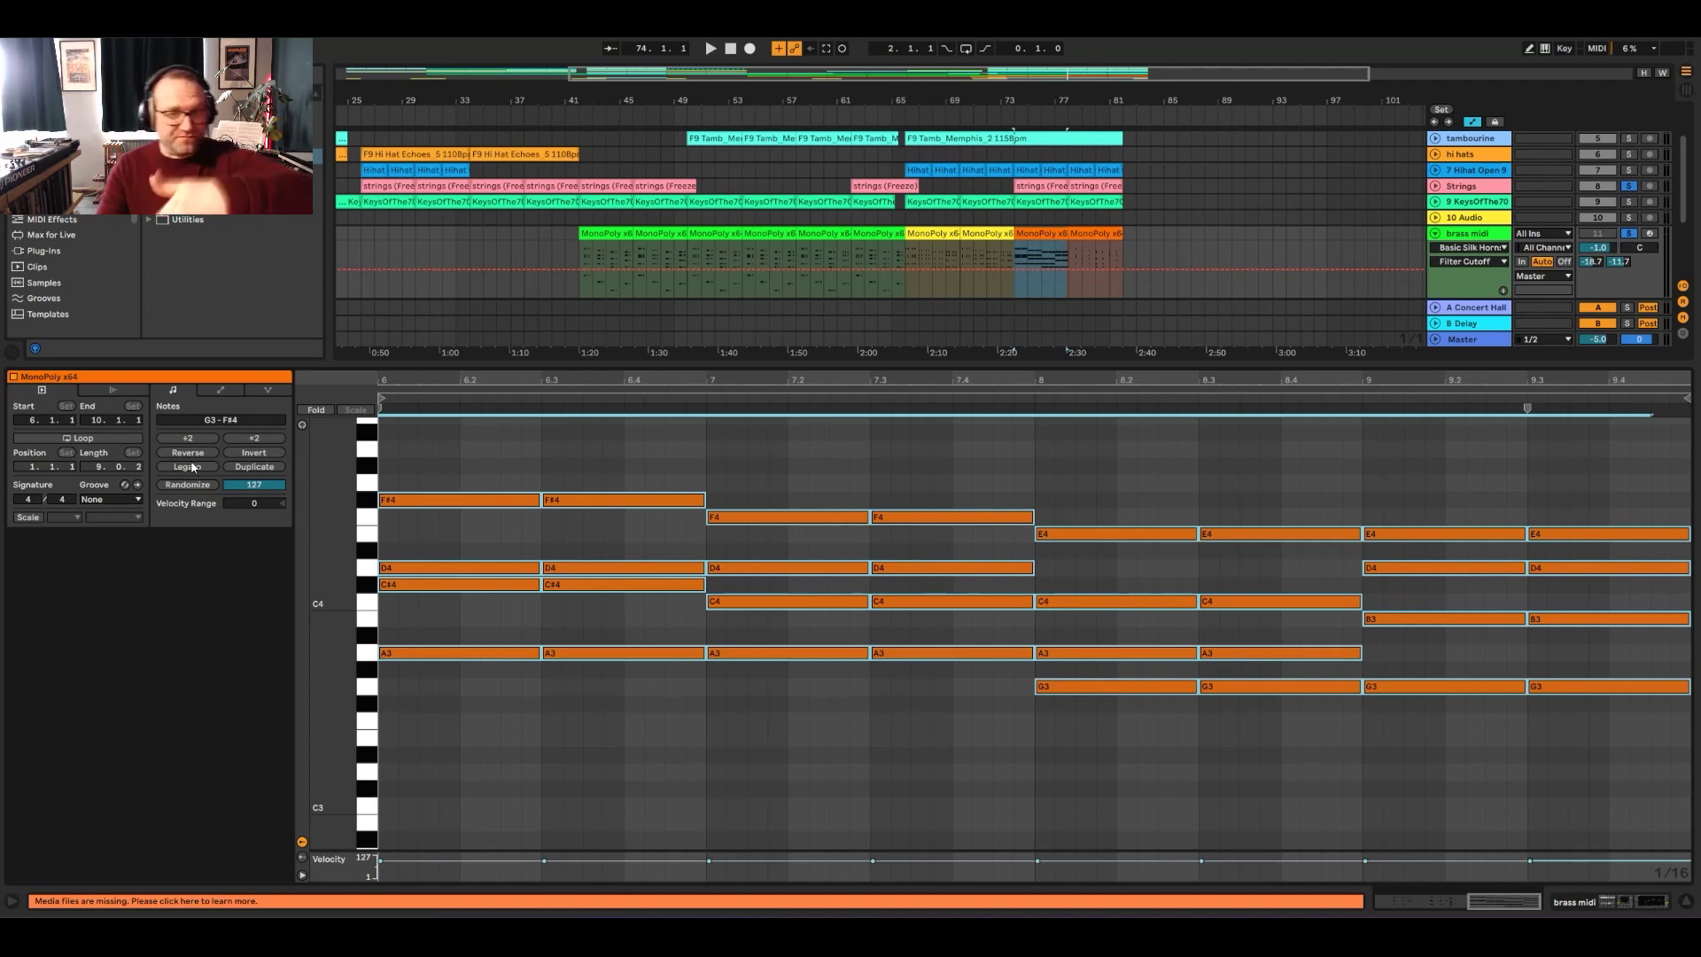
key(ctrl+z)
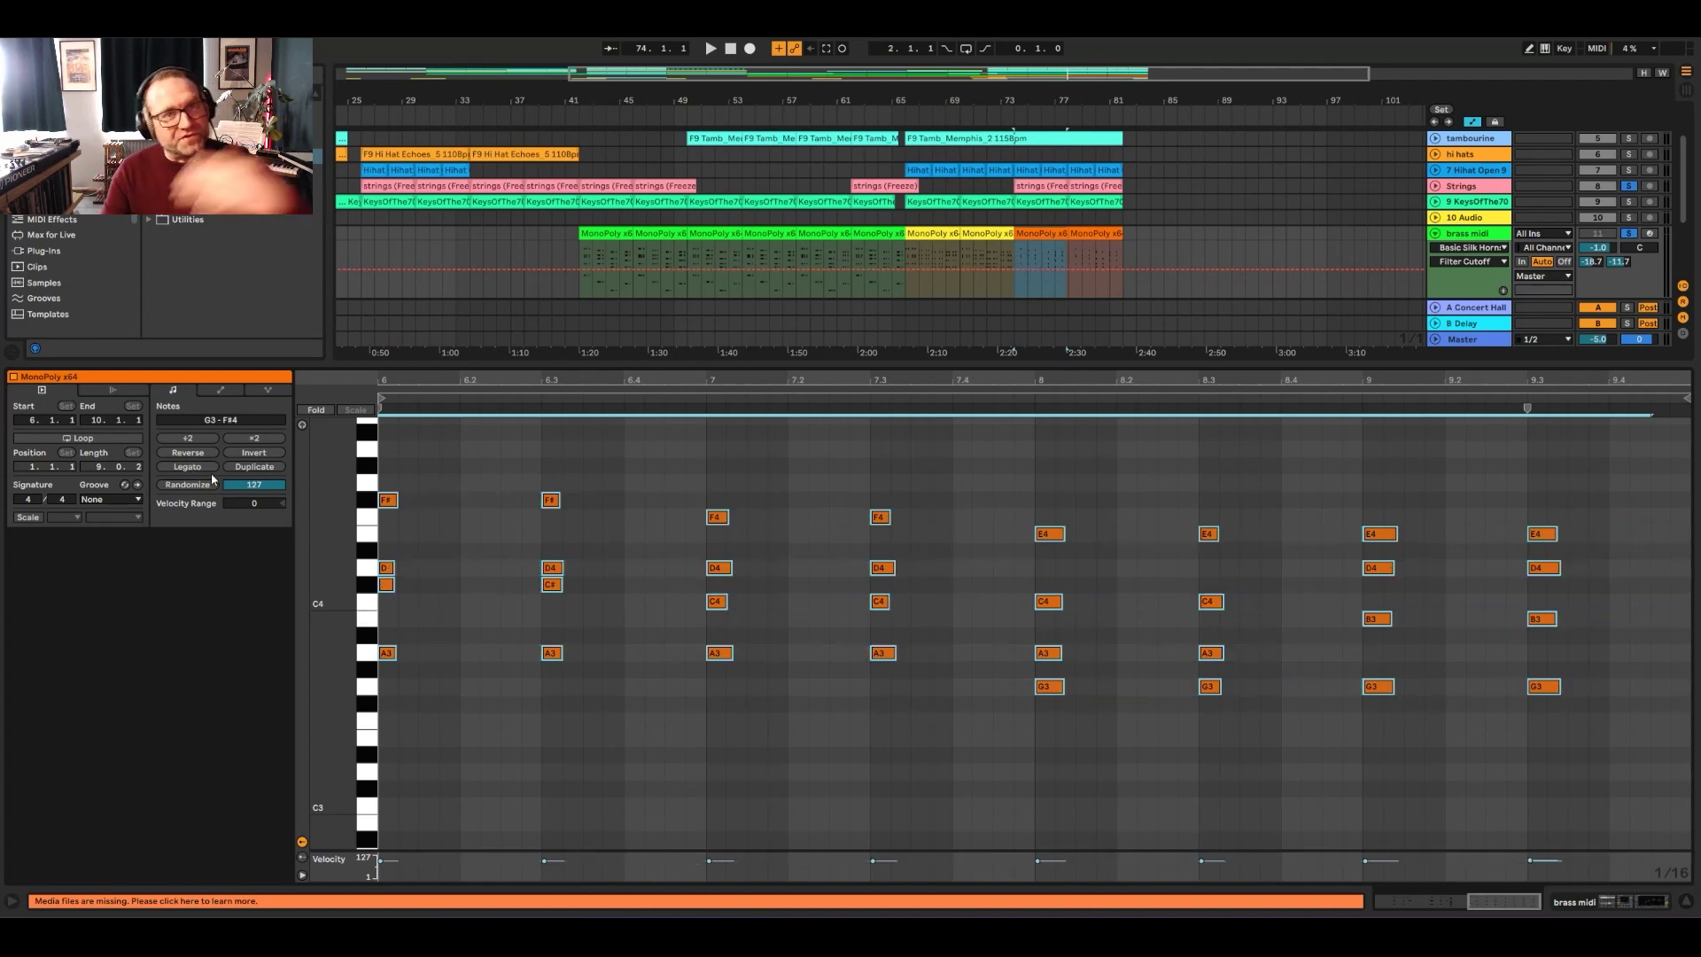
drag(689, 363, 688, 711)
Step: Solo the sub bass track and play it from bar 74
click(1024, 454)
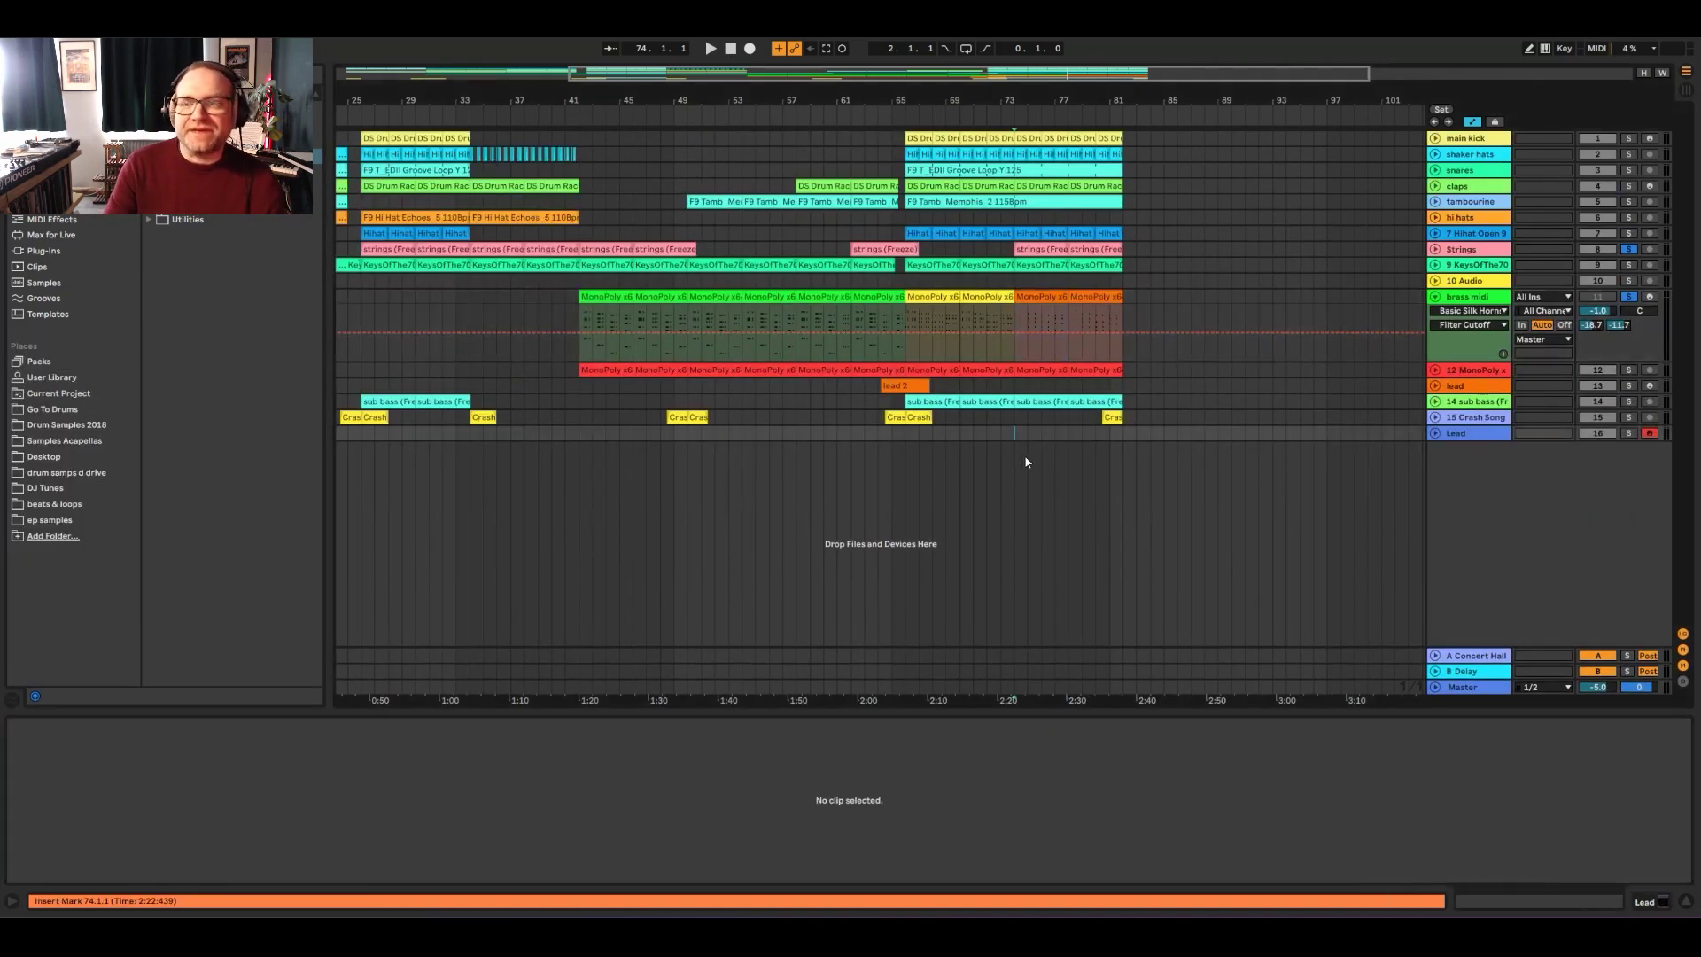
click(1018, 401)
click(1628, 401)
key(space)
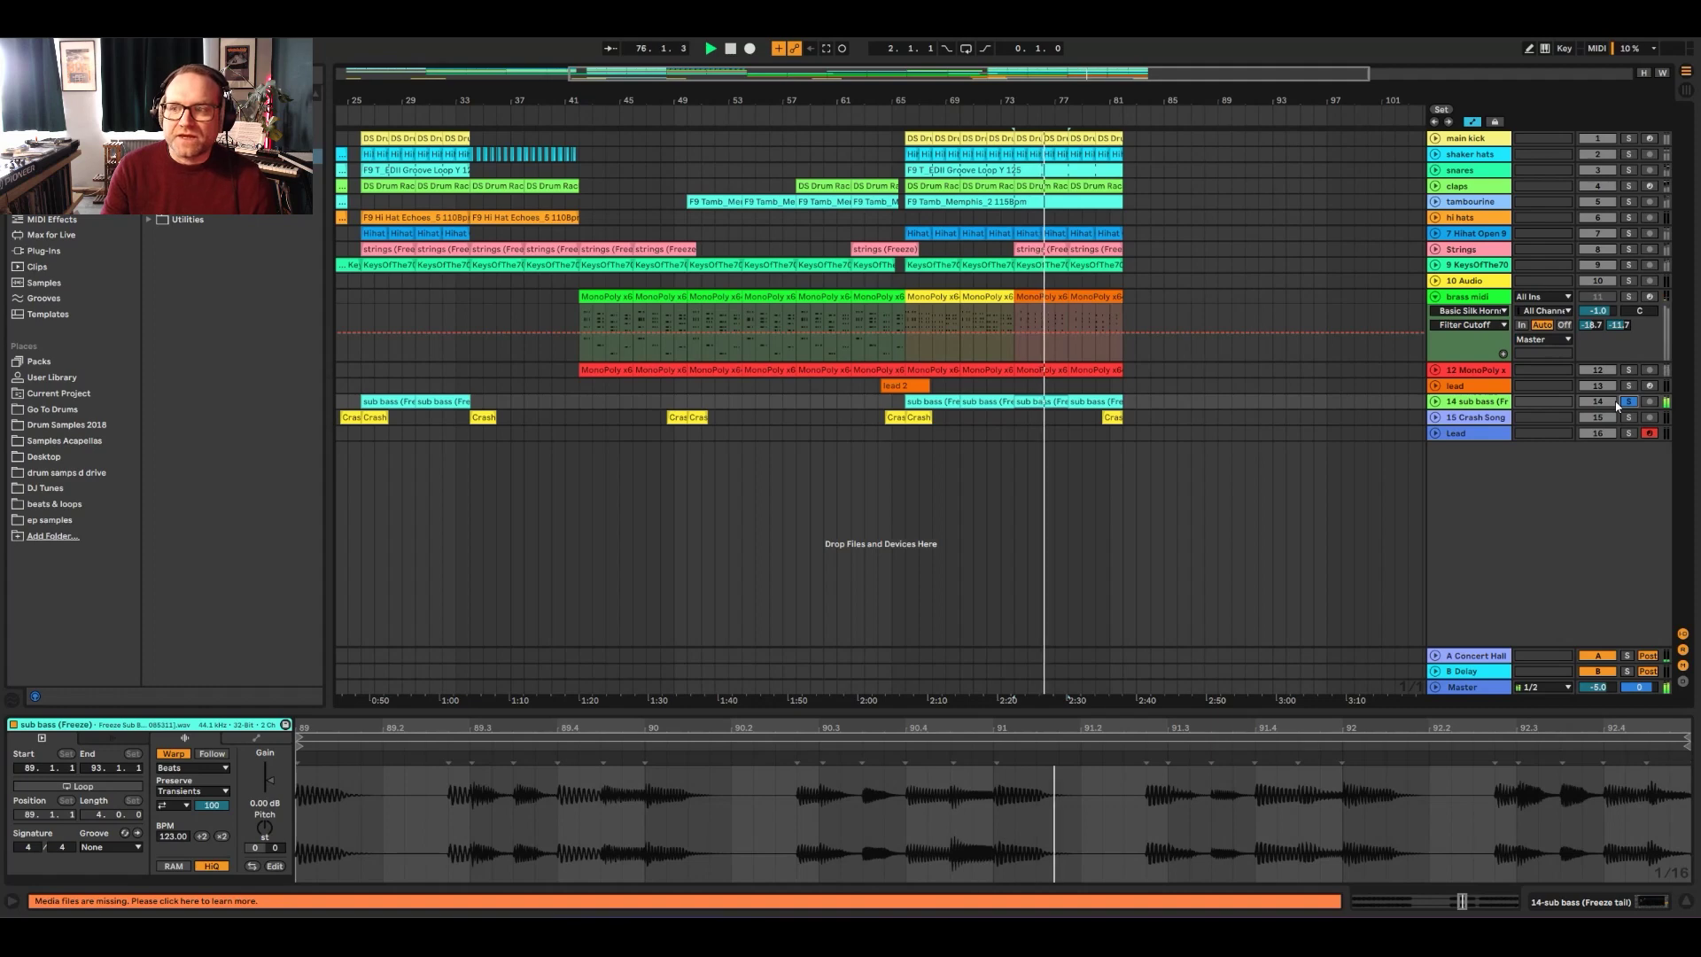
Step: Examine the VK-1 Viking synth and its Soft Lead preset on the Lead track, and clear the track solos
click(1471, 434)
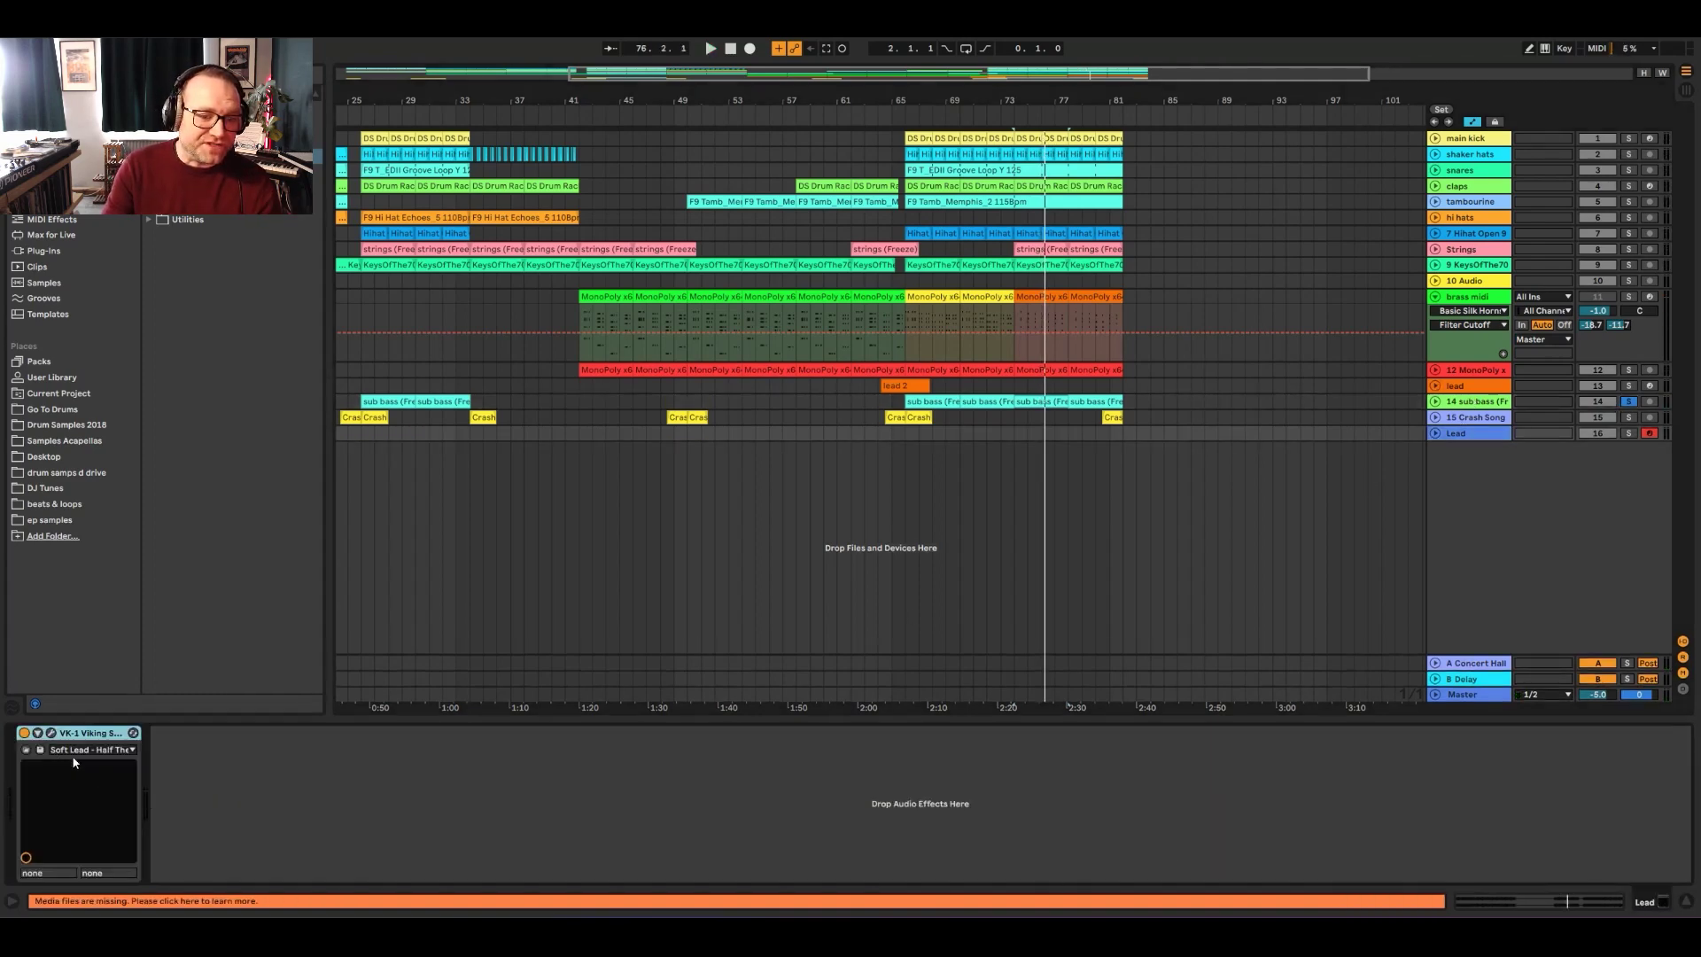
click(78, 750)
click(82, 751)
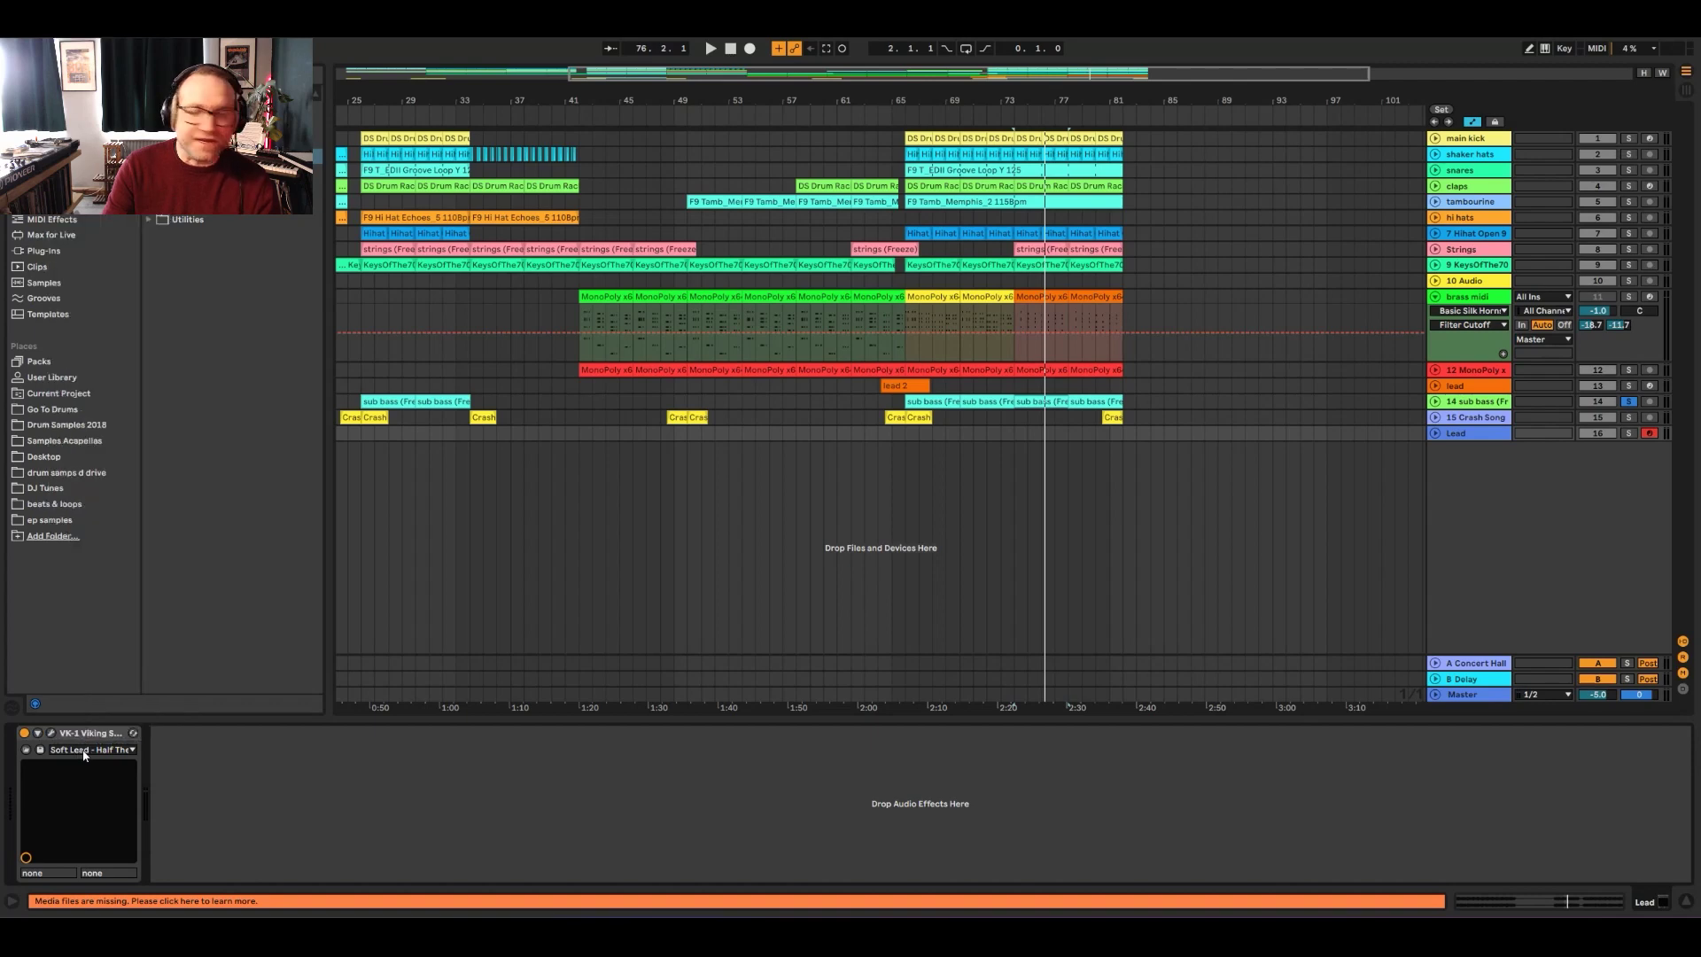
click(1631, 433)
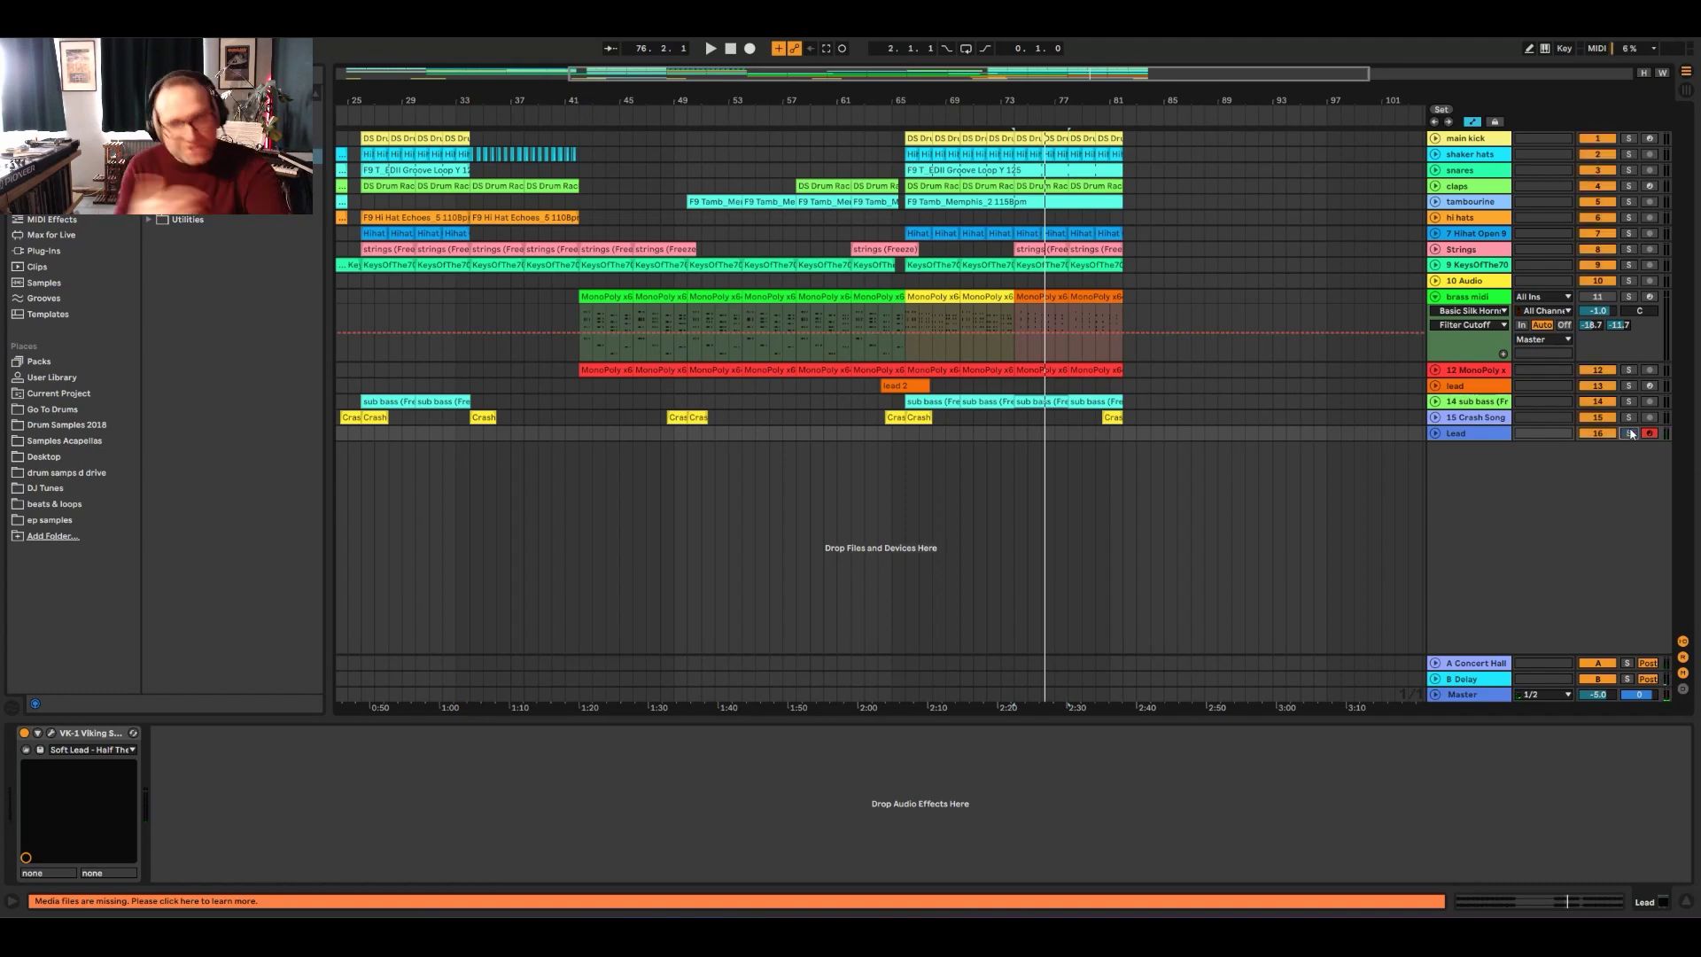
Step: Place the insert marker at bar 66, collapse the brass midi track and show the whole arrangement
click(906, 281)
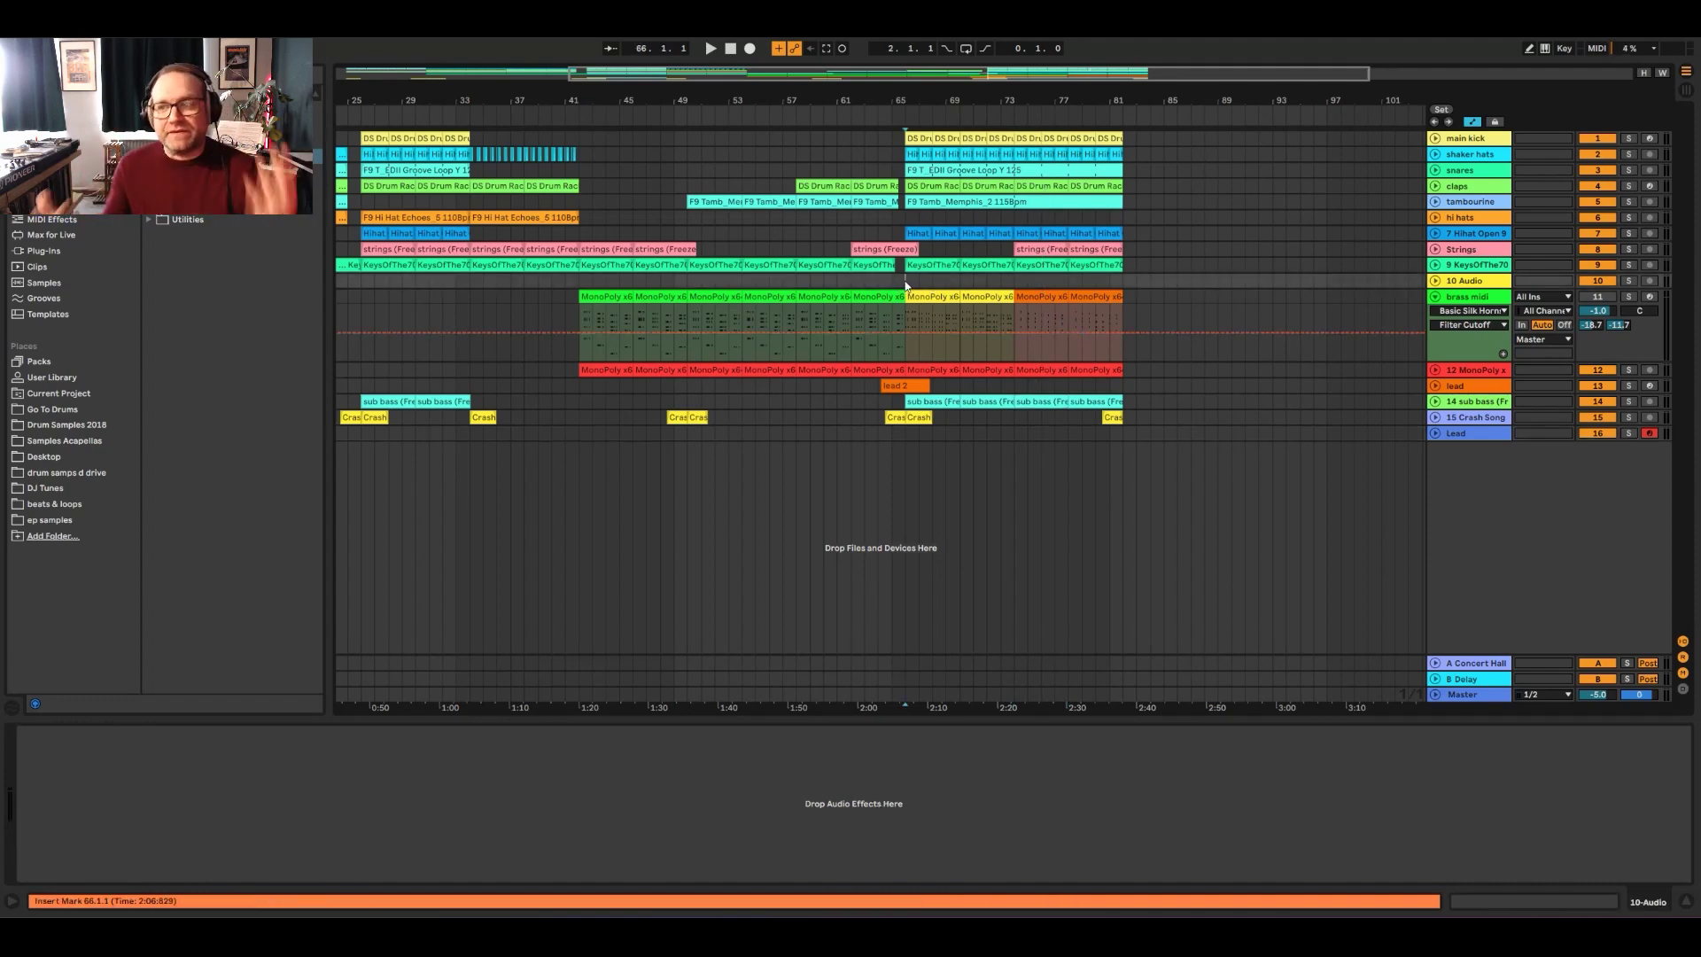
click(1436, 298)
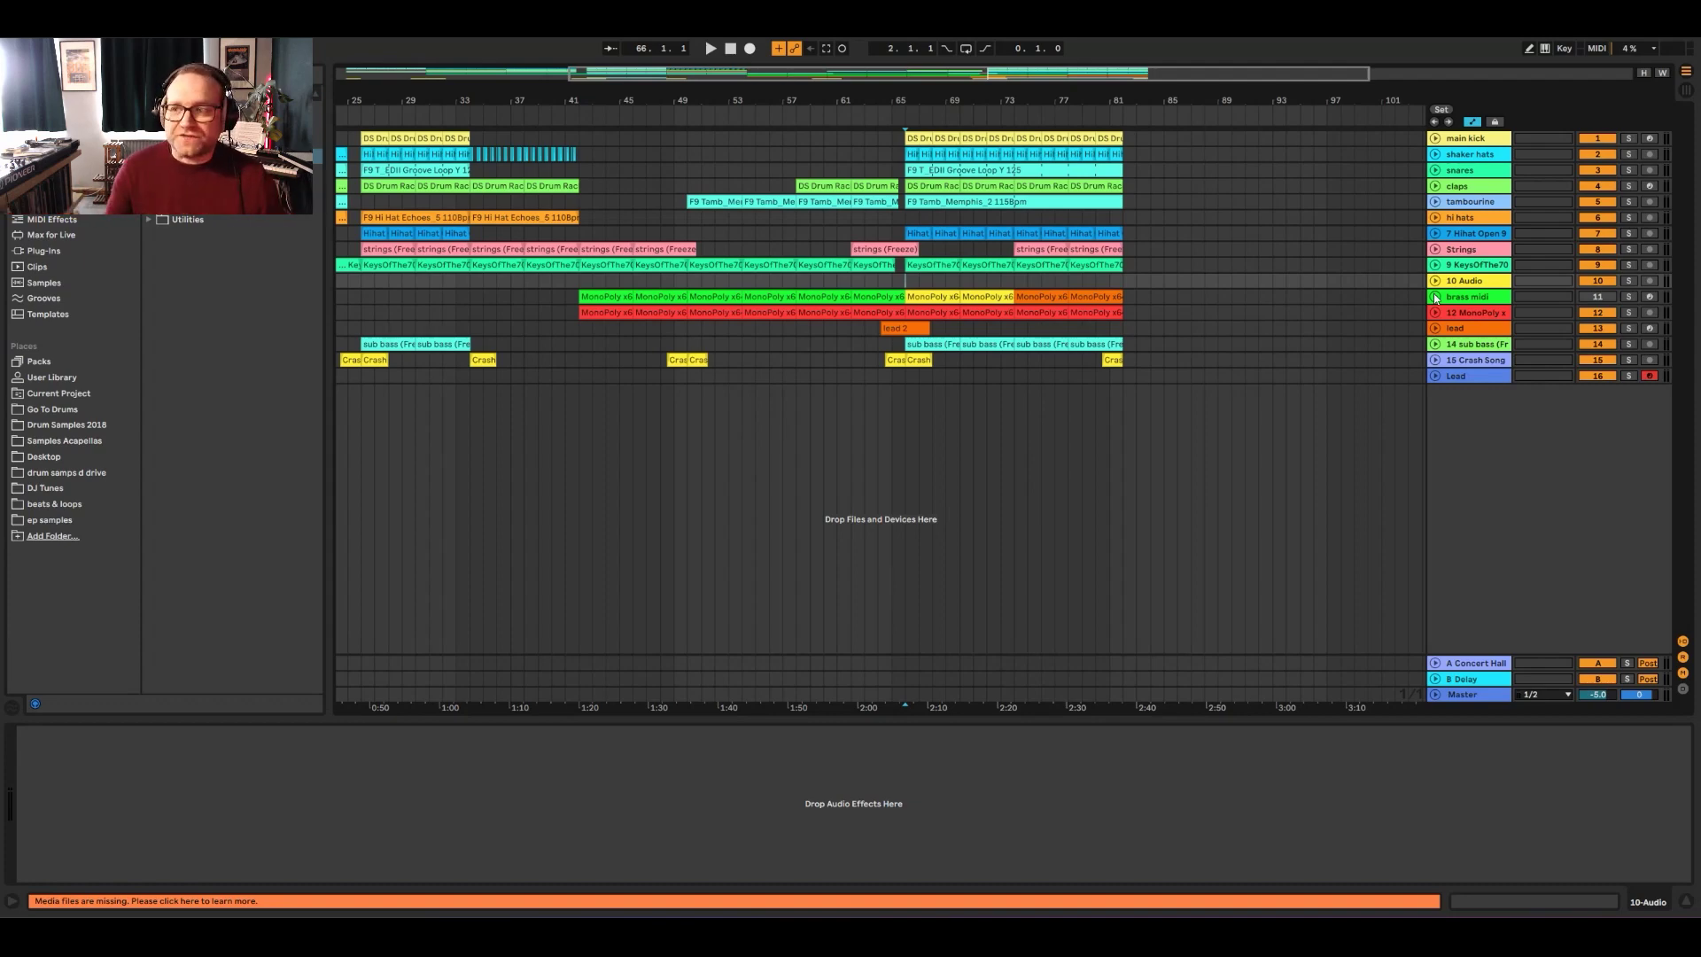
key(minus)
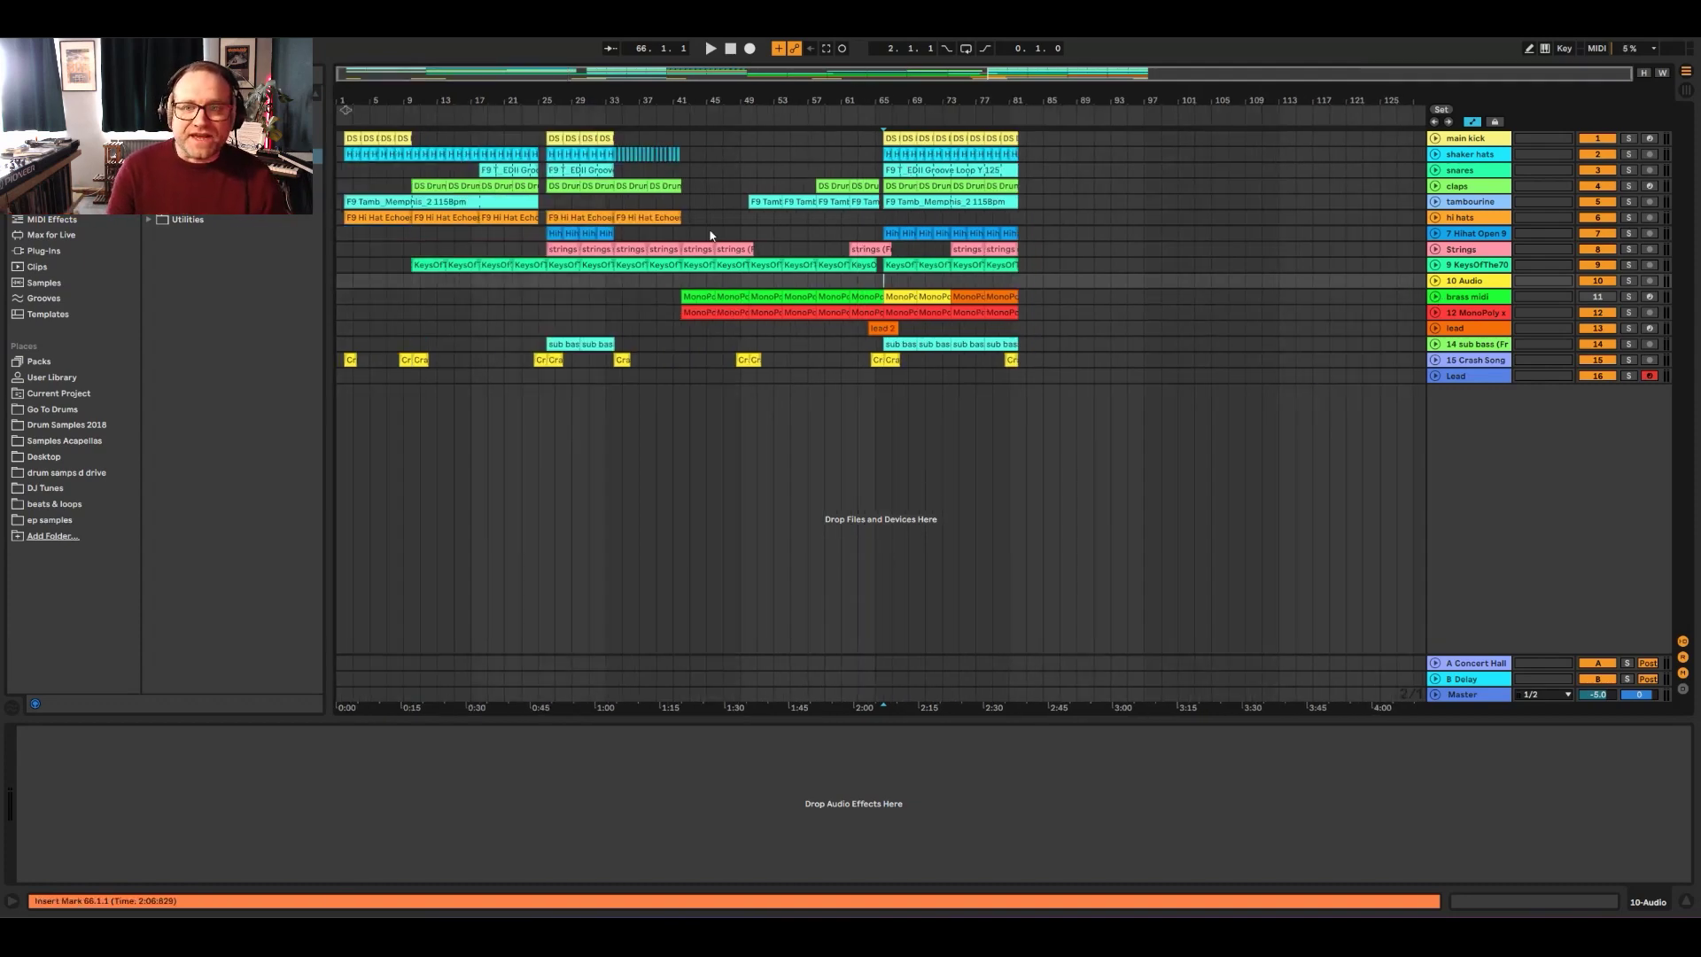
Step: Play the arrangement from bar 31 and move the insert marker on the Lead track to bar 43
click(597, 374)
key(space)
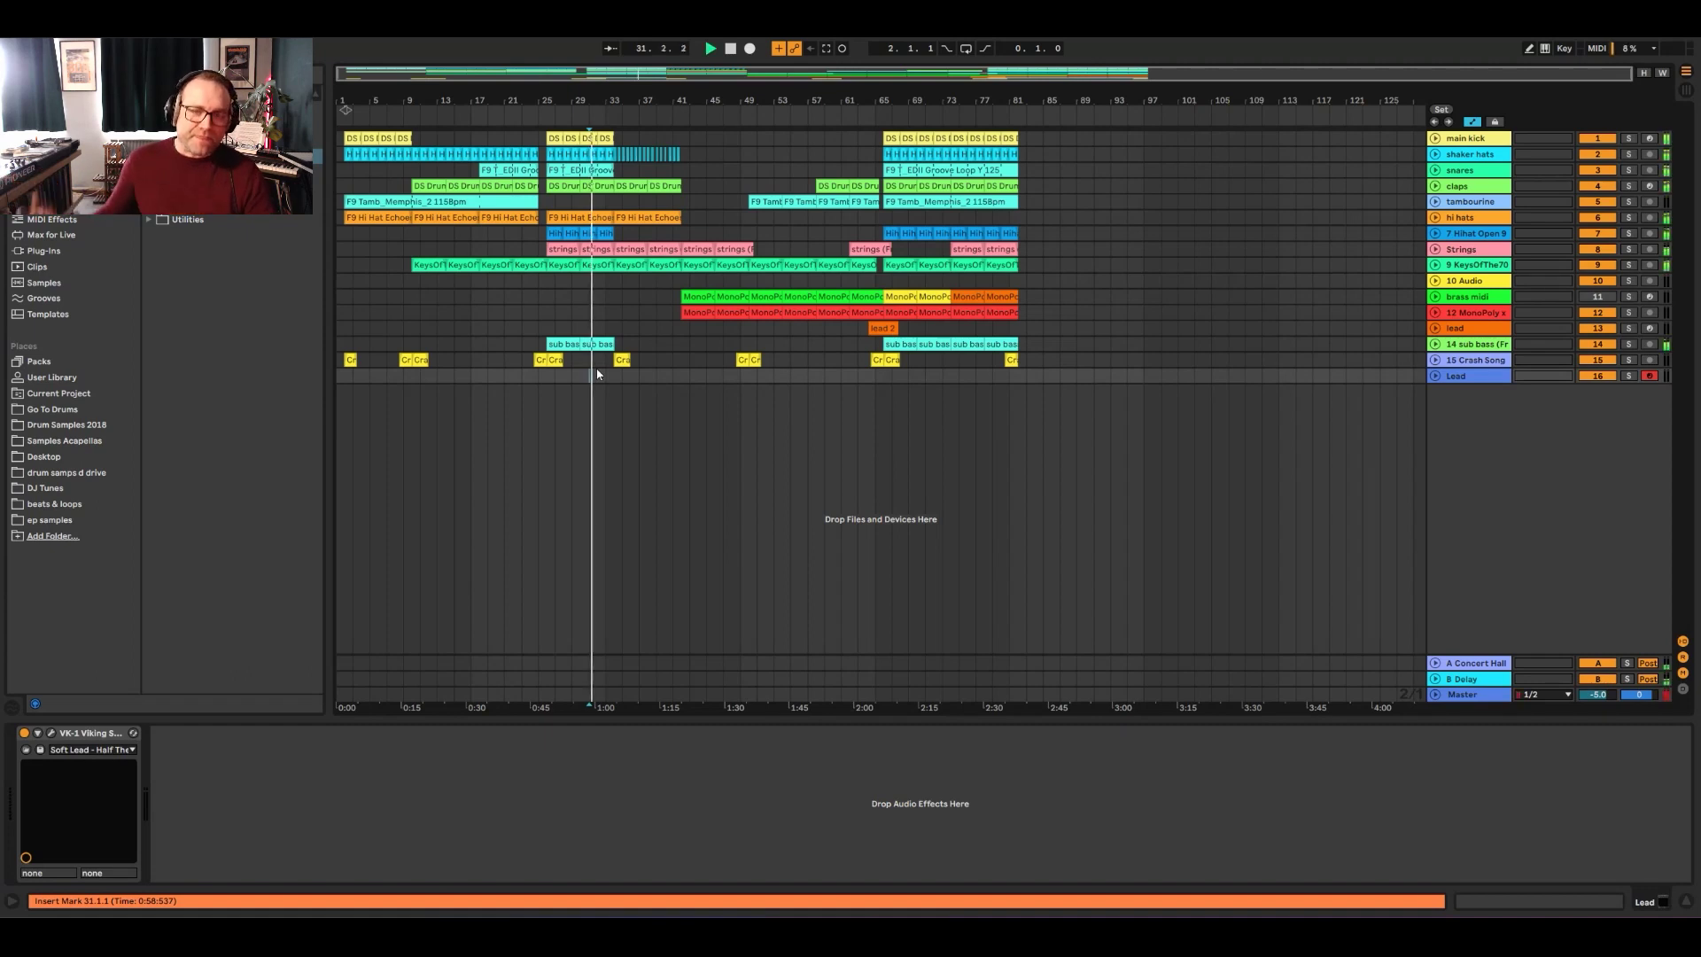
click(691, 375)
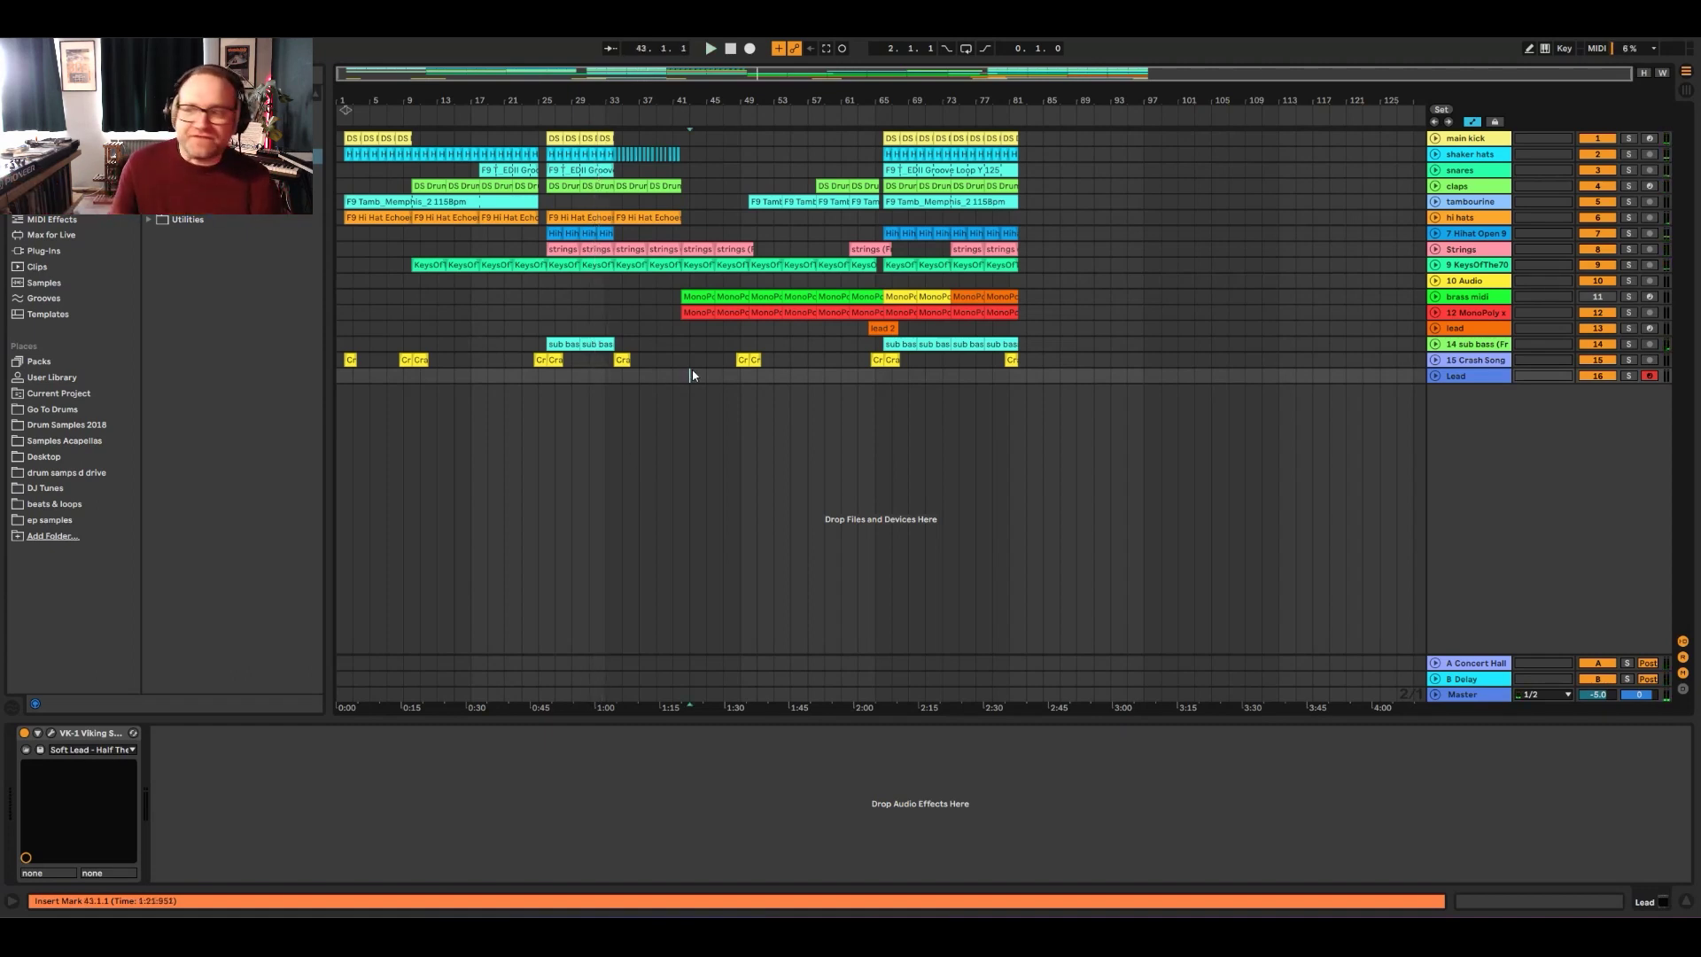